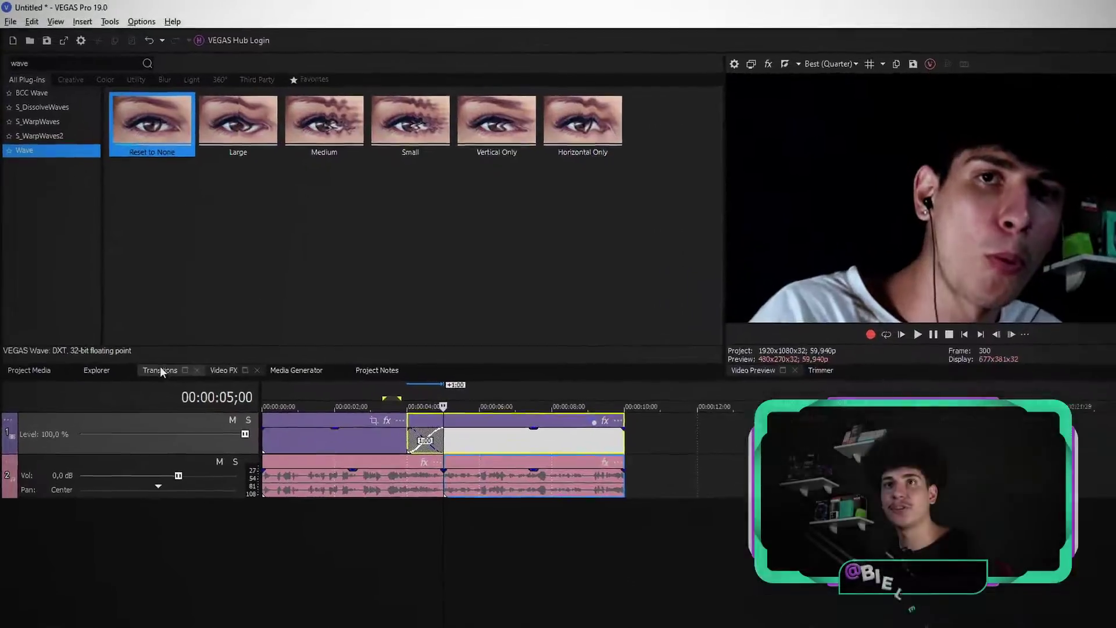
Search the transitions for "vene", apply the Venetian Blinds One Vertical Blind preset to the overlap between the two video clips, and preview it.
left_click(143, 330)
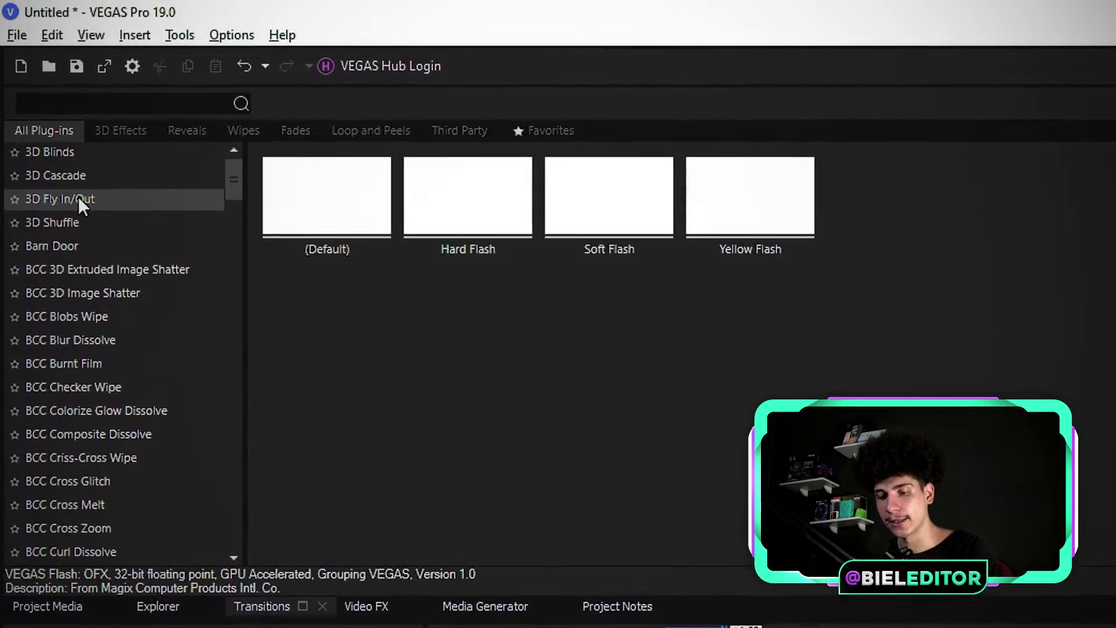
type("vene")
left_click(80, 175)
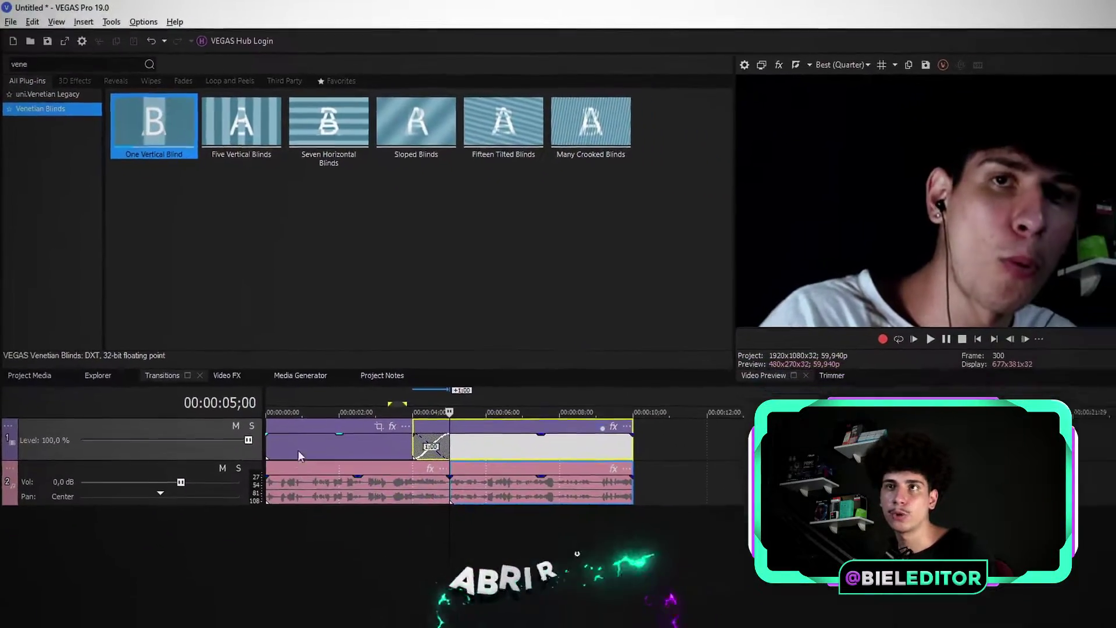
left_click(297, 450)
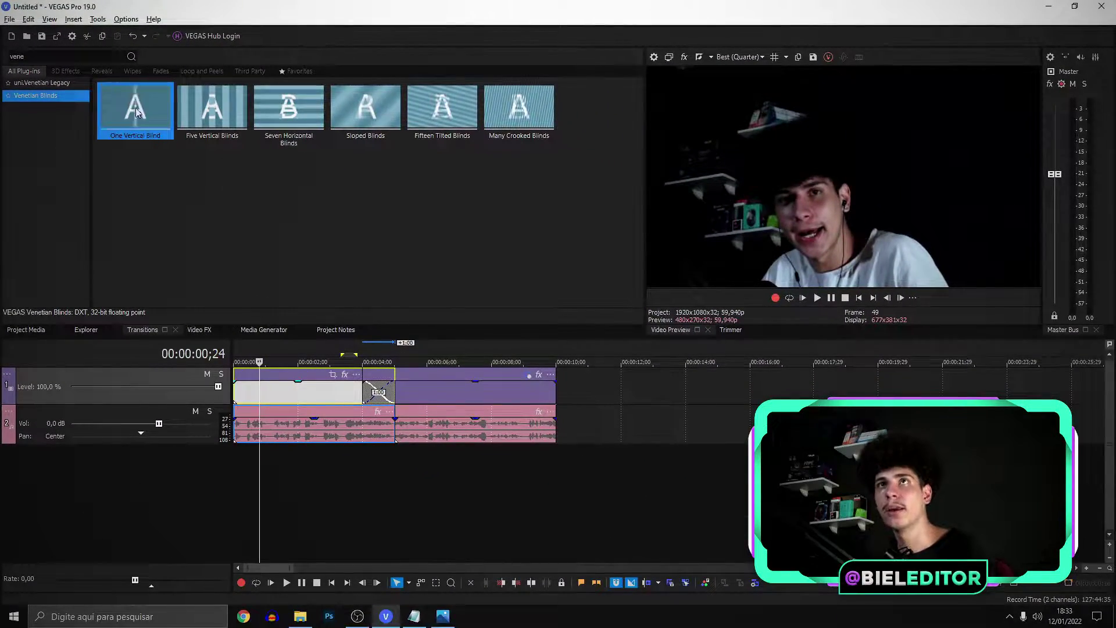
left_click_drag(236, 400, 378, 392)
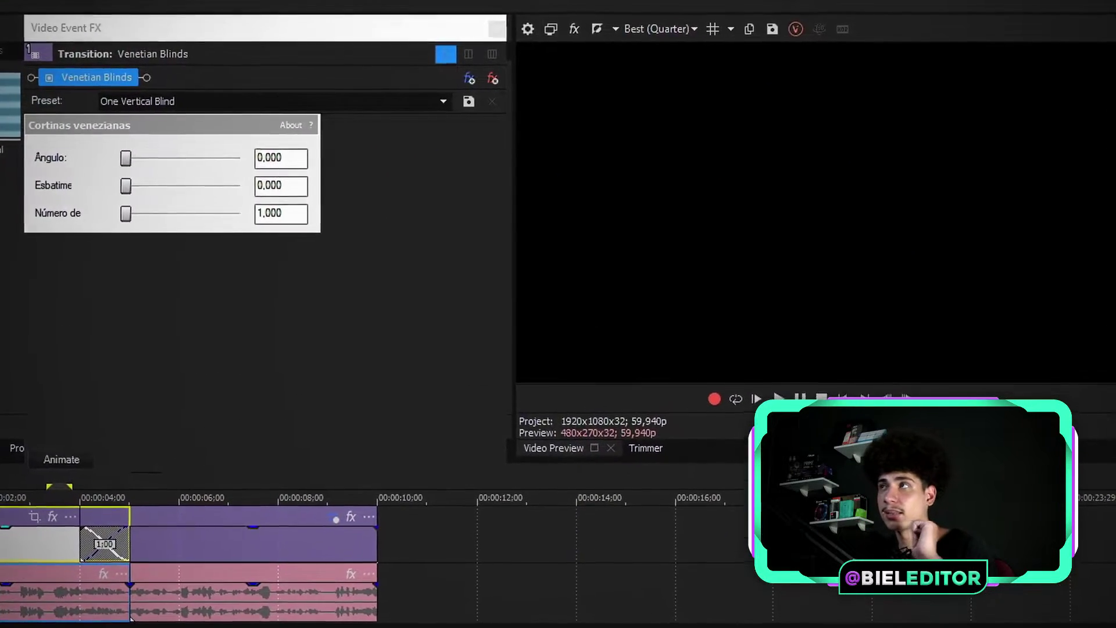
key("space")
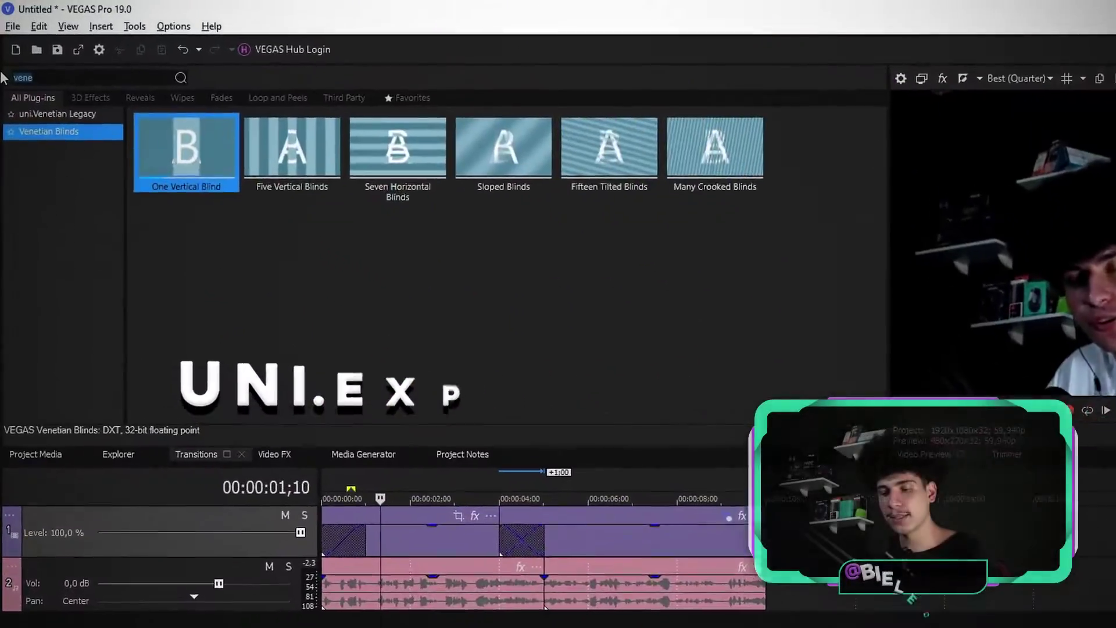
Search the transitions for "uni.e", apply the default uni.Exposure Blur to the clip overlap, and play it back.
type("uni.e")
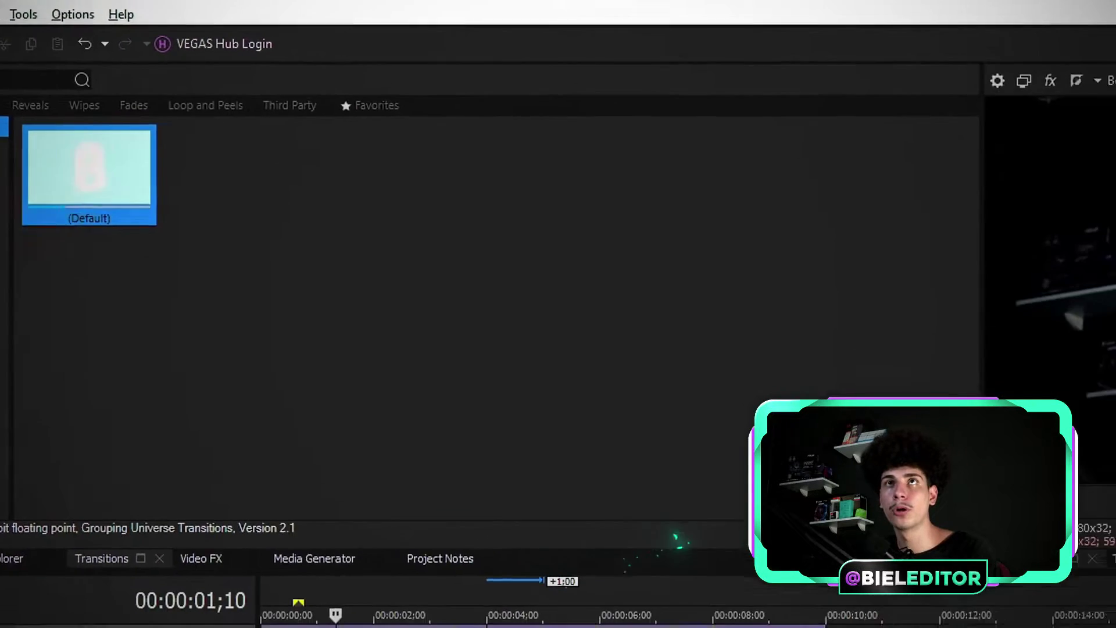
left_click_drag(250, 203, 182, 573)
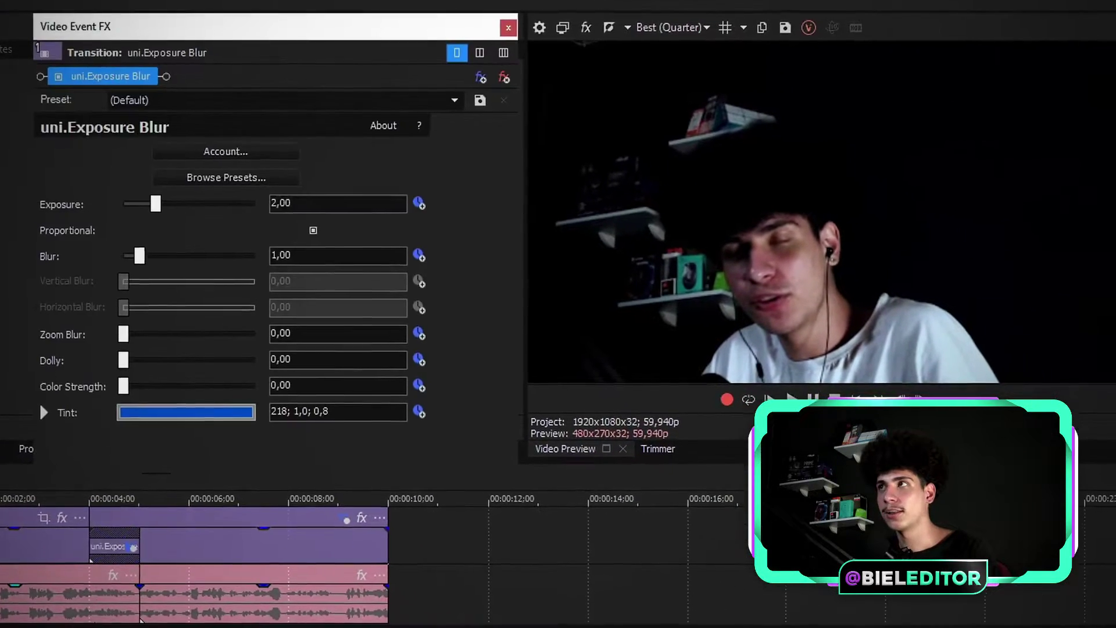
key("space")
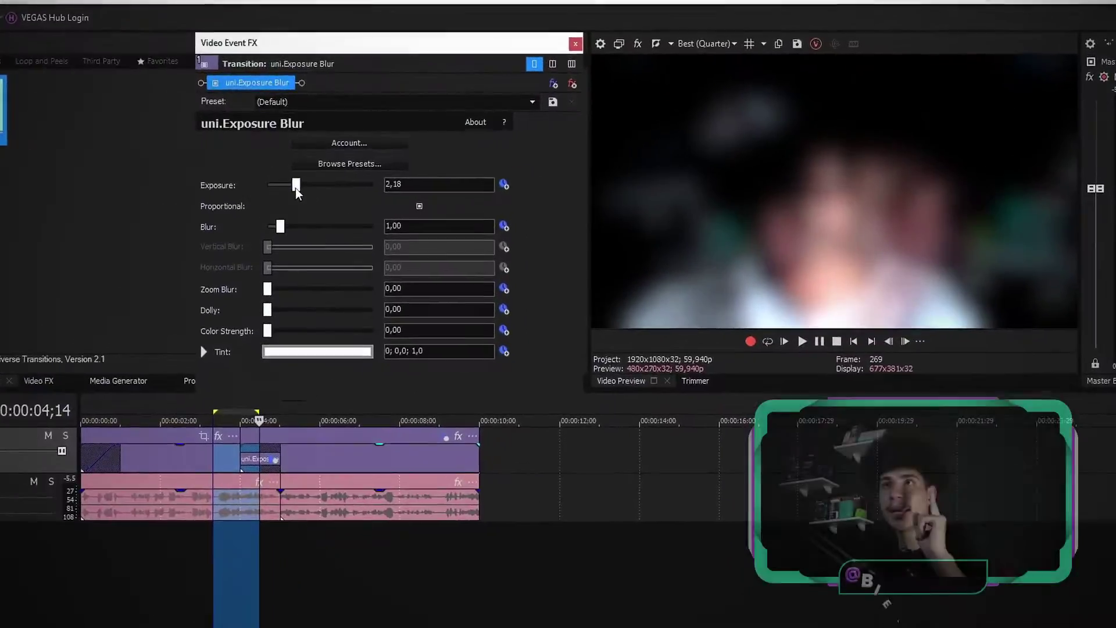
Set the uni.Exposure Blur transition's Exposure to 6,10 and raise its Blur slightly.
left_click_drag(295, 187, 219, 196)
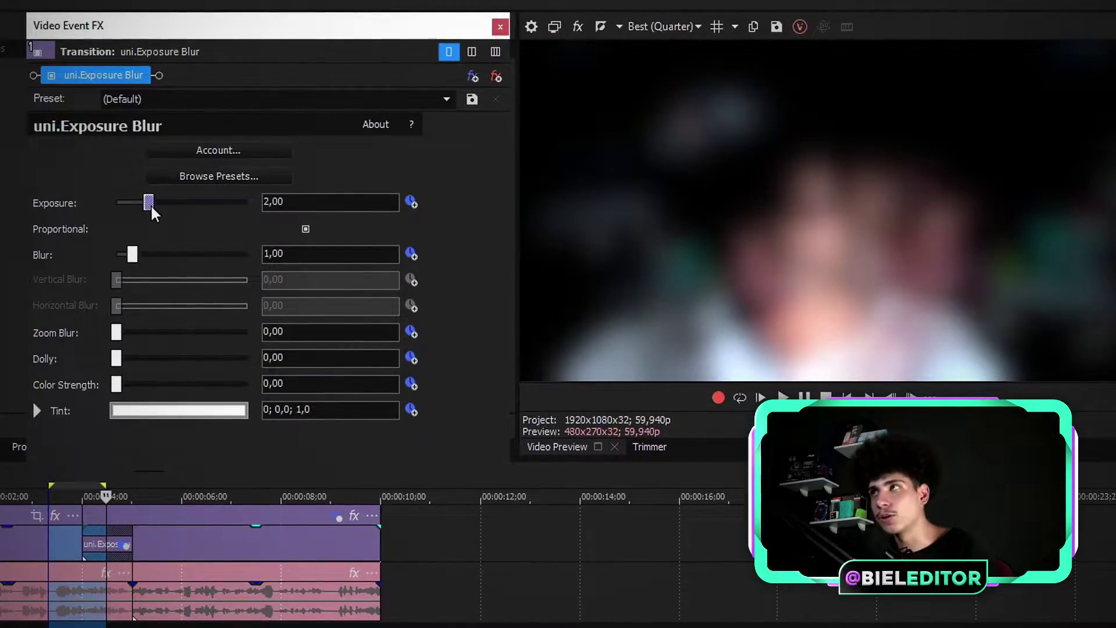
left_click_drag(152, 207, 204, 214)
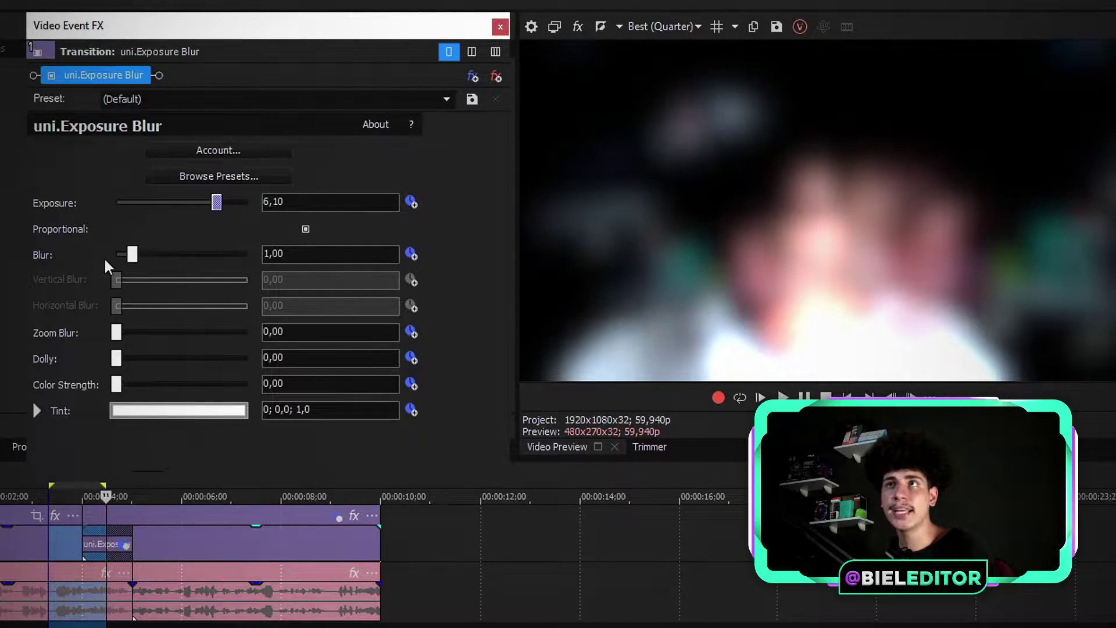
left_click_drag(133, 256, 143, 256)
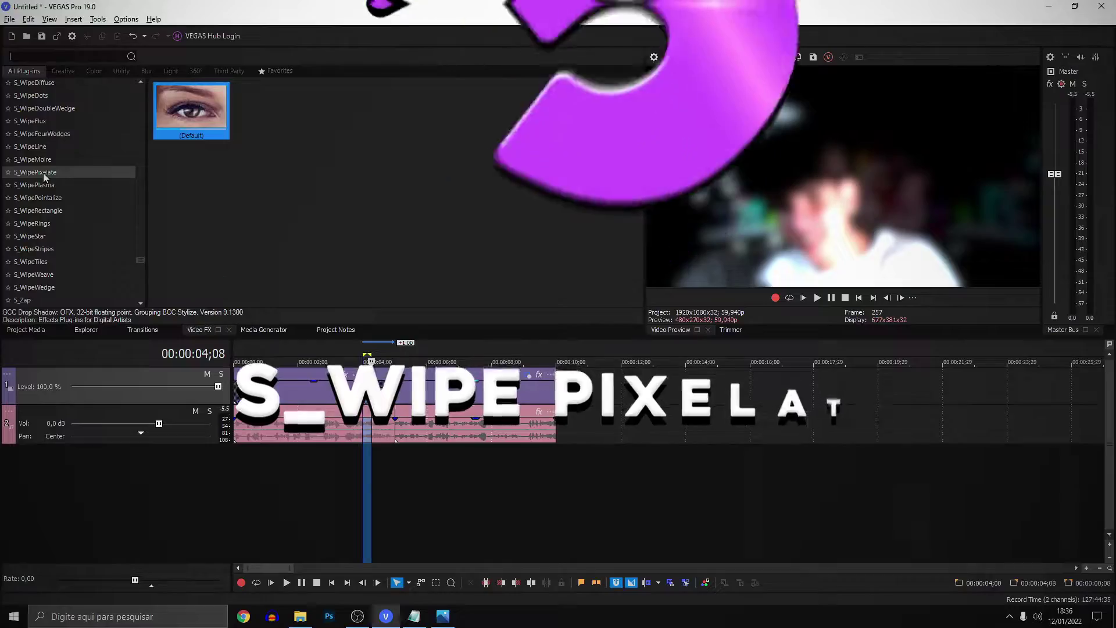
Apply the default S_WipePixelate transition to the clip overlap and raise its Pixel Frequency.
left_click(54, 177)
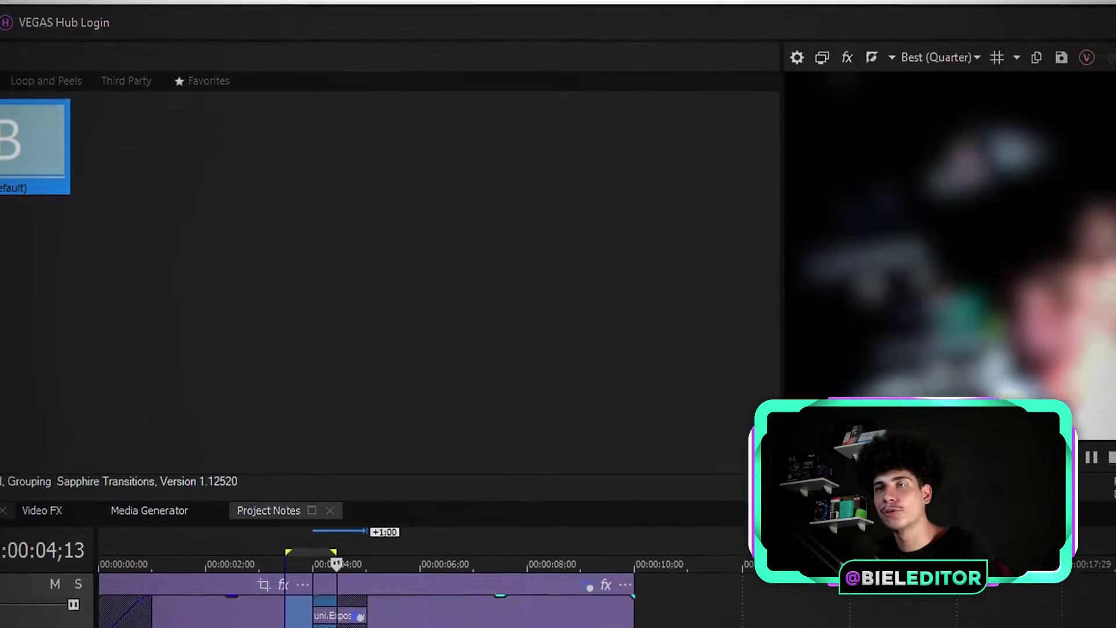
left_click_drag(35, 146, 308, 620)
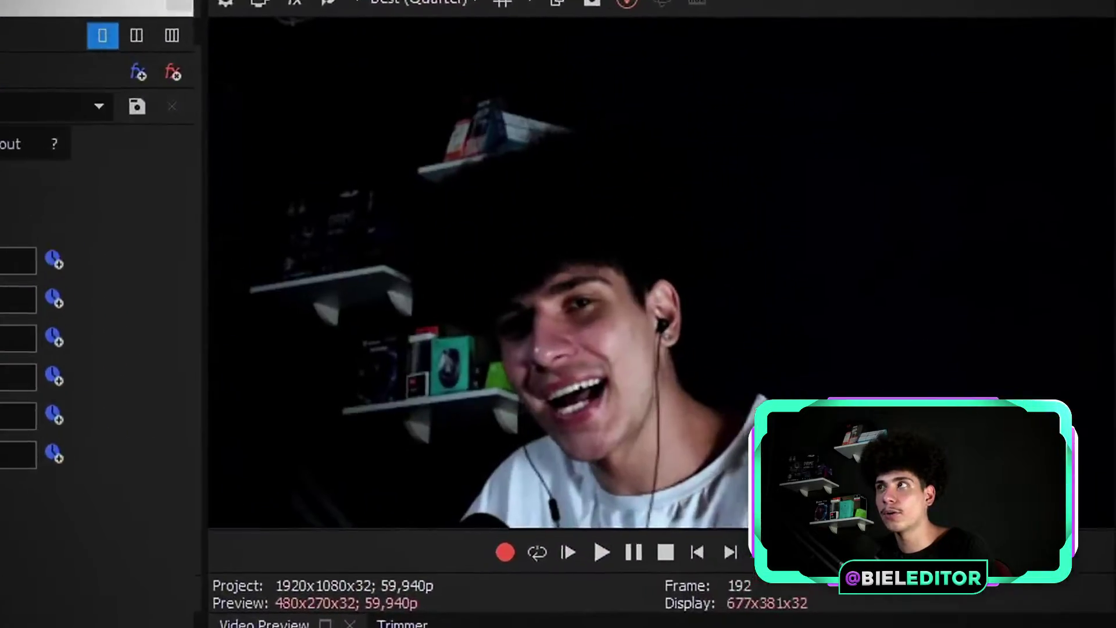
key("space")
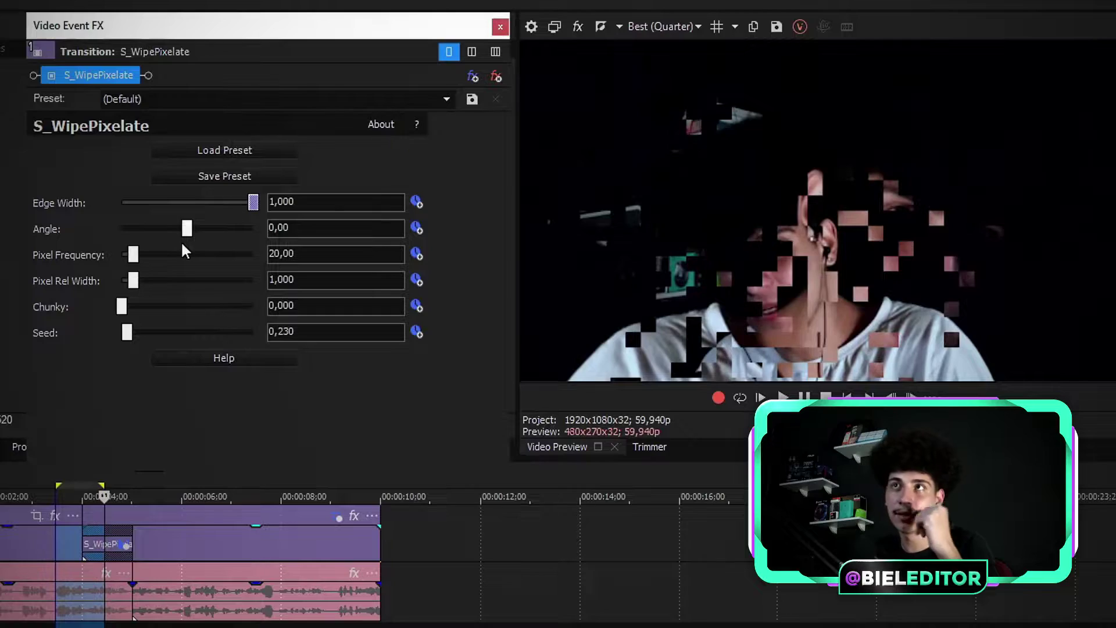
left_click_drag(133, 254, 288, 274)
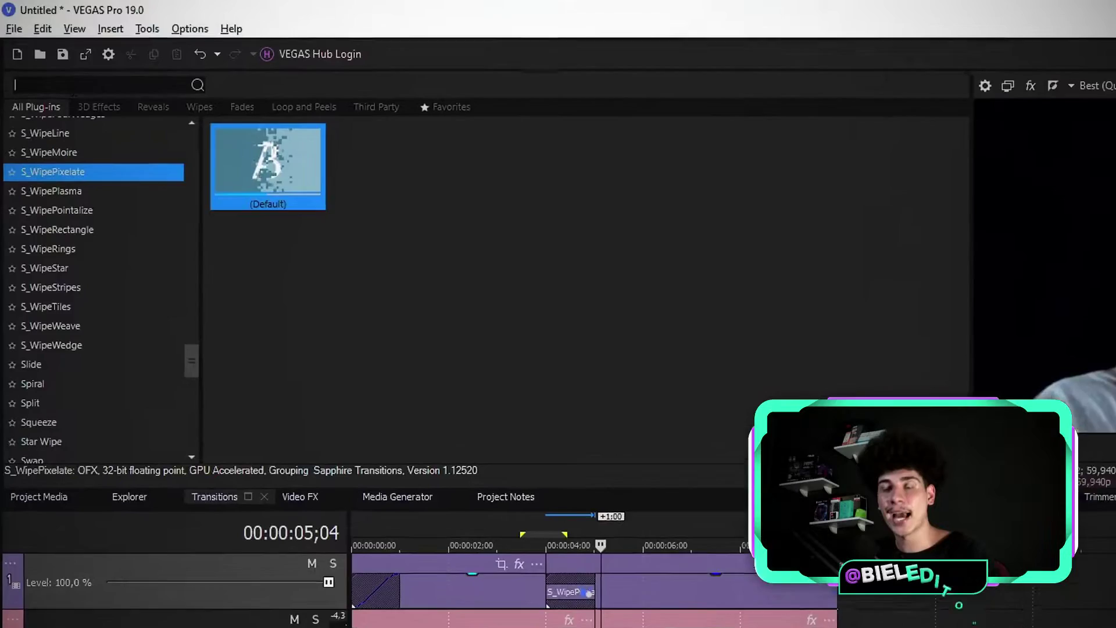
Search the transitions for "bcc 3d", apply BCC 3D Extruded Image Shatter between the clips, and shorten the clip overlap slightly.
type("bcc")
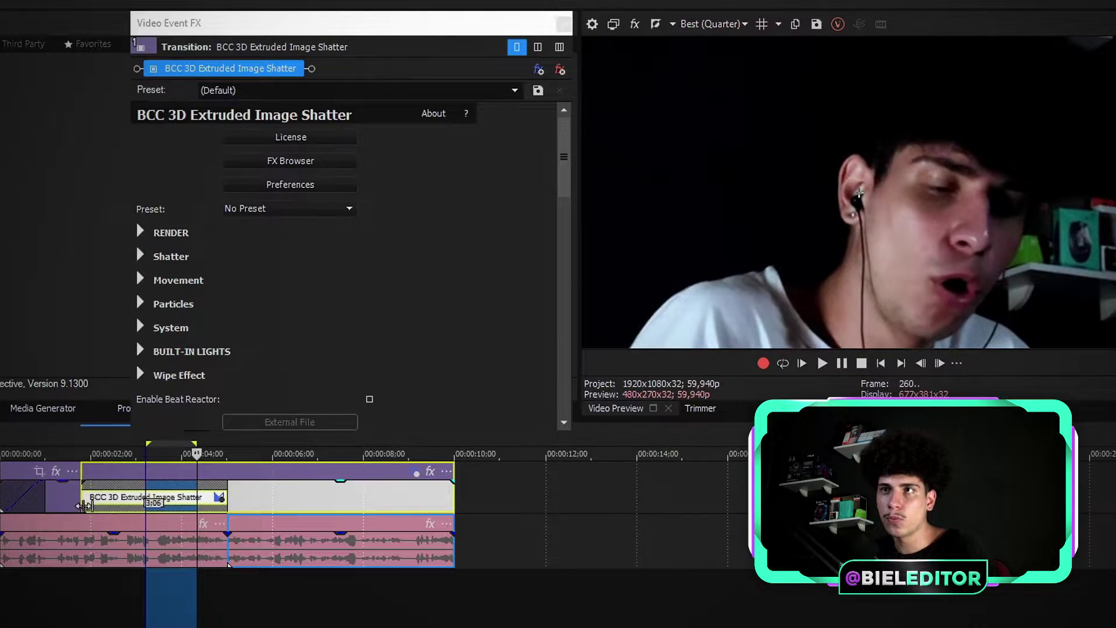
left_click_drag(79, 506, 94, 506)
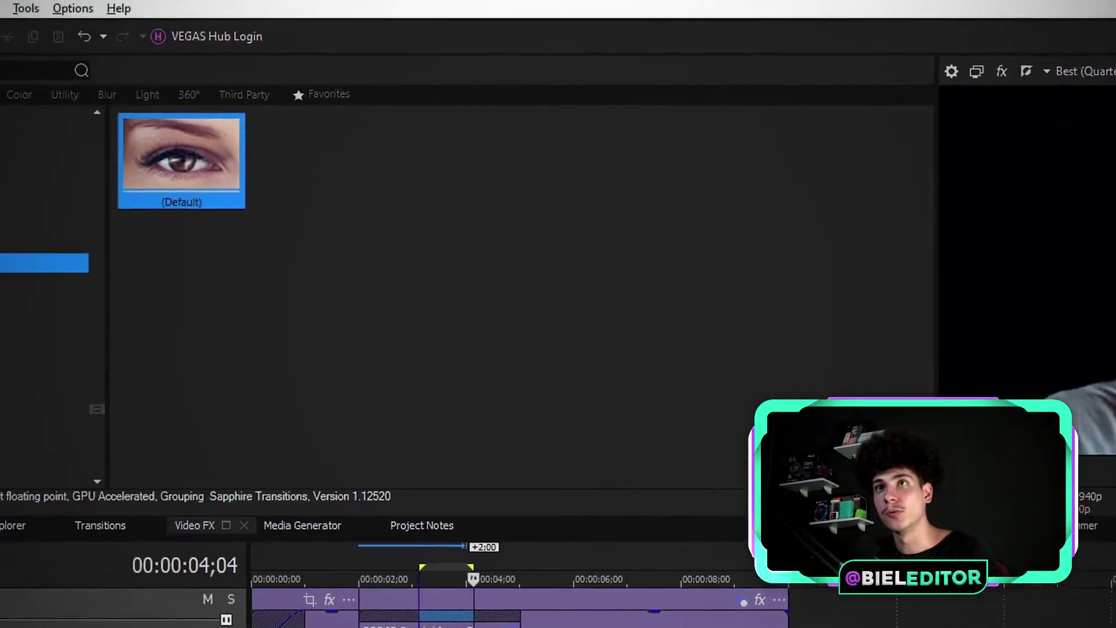
Search the transitions for "ray", apply BCC Rays Dissolve to the clip overlap, and increase its Intensity.
left_click(100, 525)
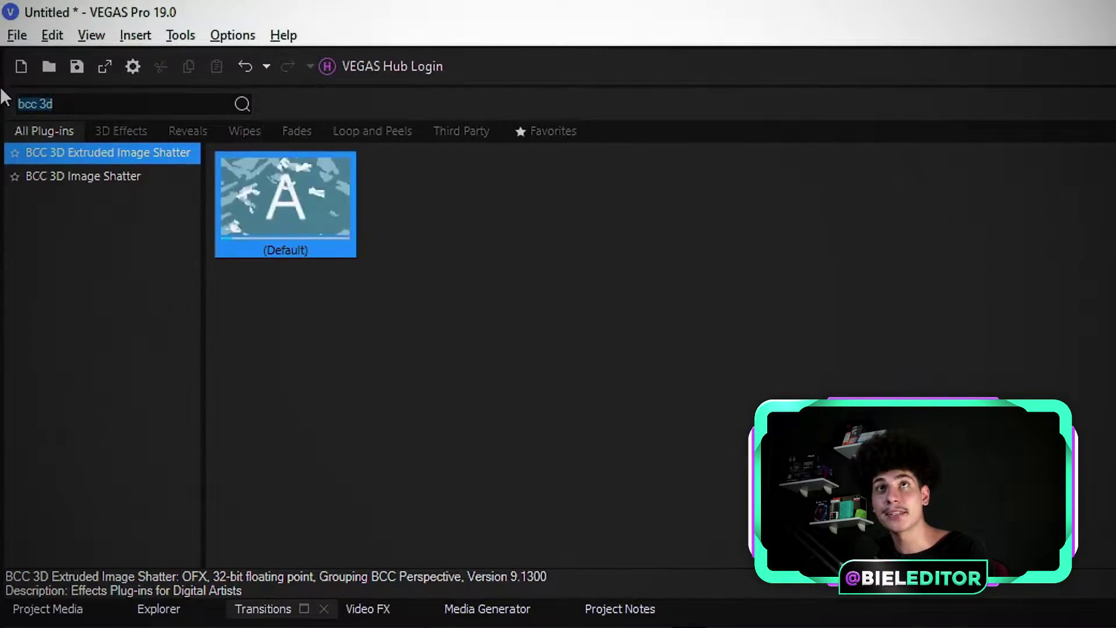
type("ray")
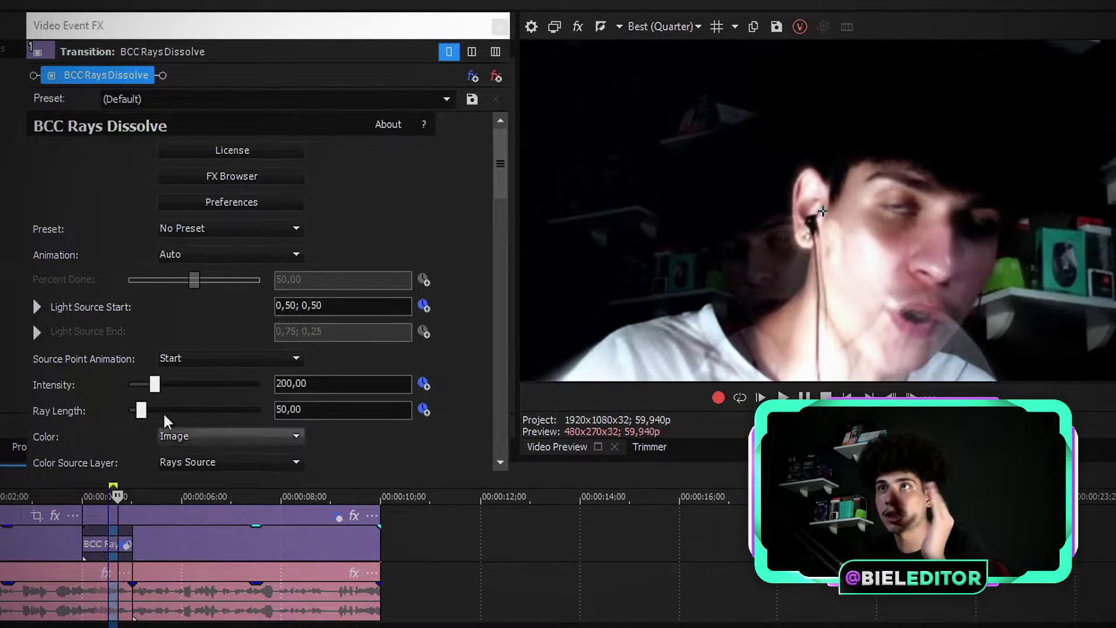
left_click_drag(155, 385, 180, 415)
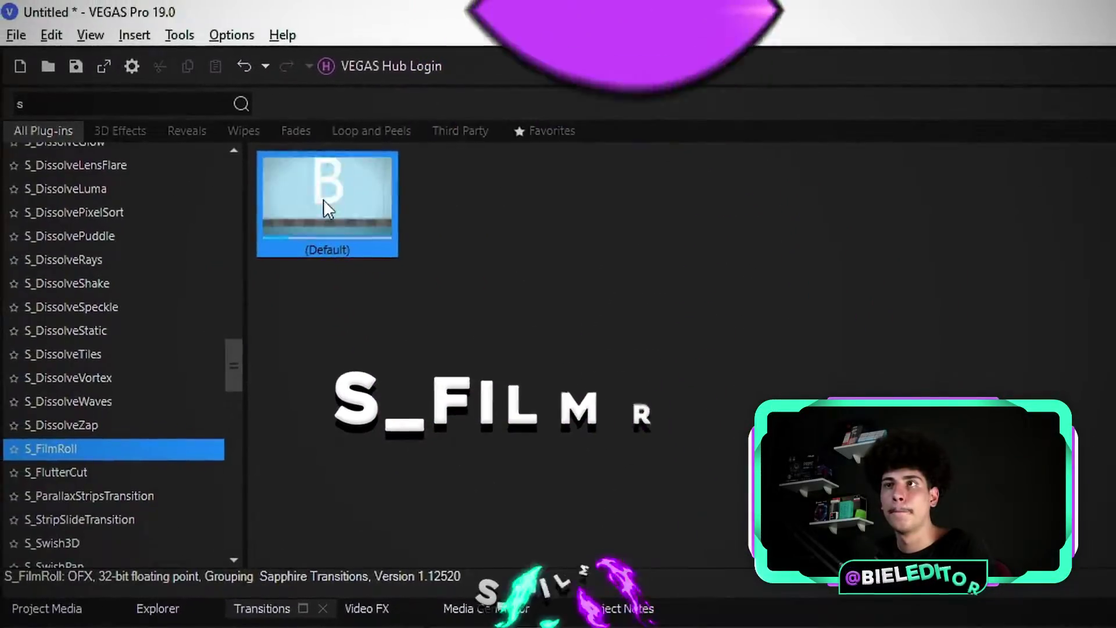
Apply the default S_FilmRoll transition to the overlap between the two video clips.
left_click_drag(323, 200, 725, 553)
left_click_drag(568, 514, 145, 559)
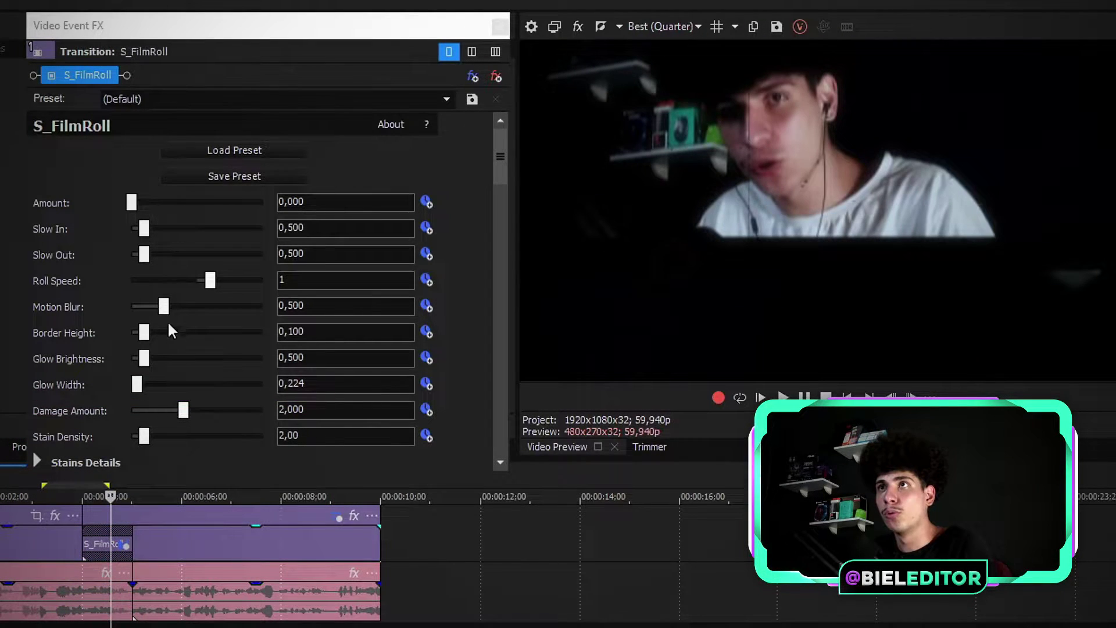
Set the S_FilmRoll transition's Motion Blur to 1,600, Glow Width to 0,000 and Damage Amount to 5,000.
left_click_drag(162, 314, 238, 312)
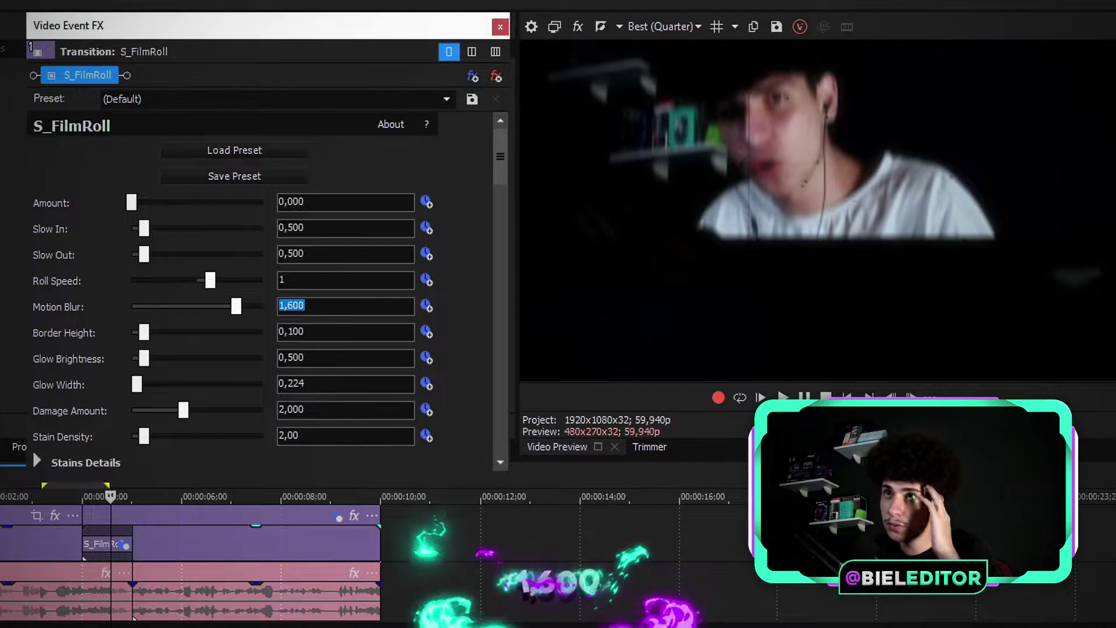
left_click_drag(137, 387, 117, 386)
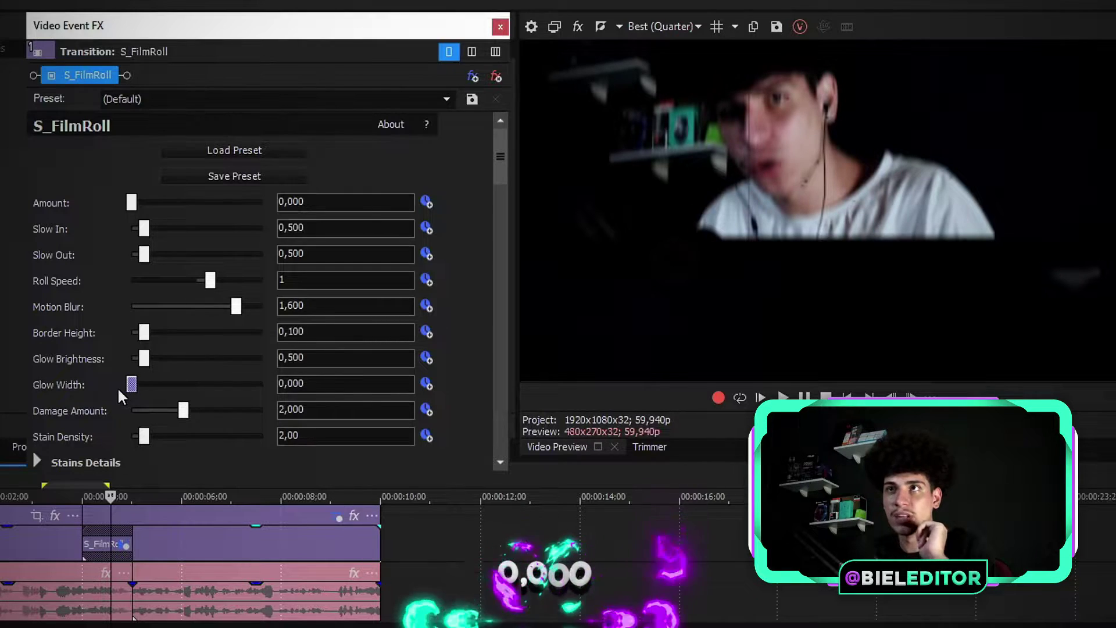
left_click_drag(182, 411, 259, 409)
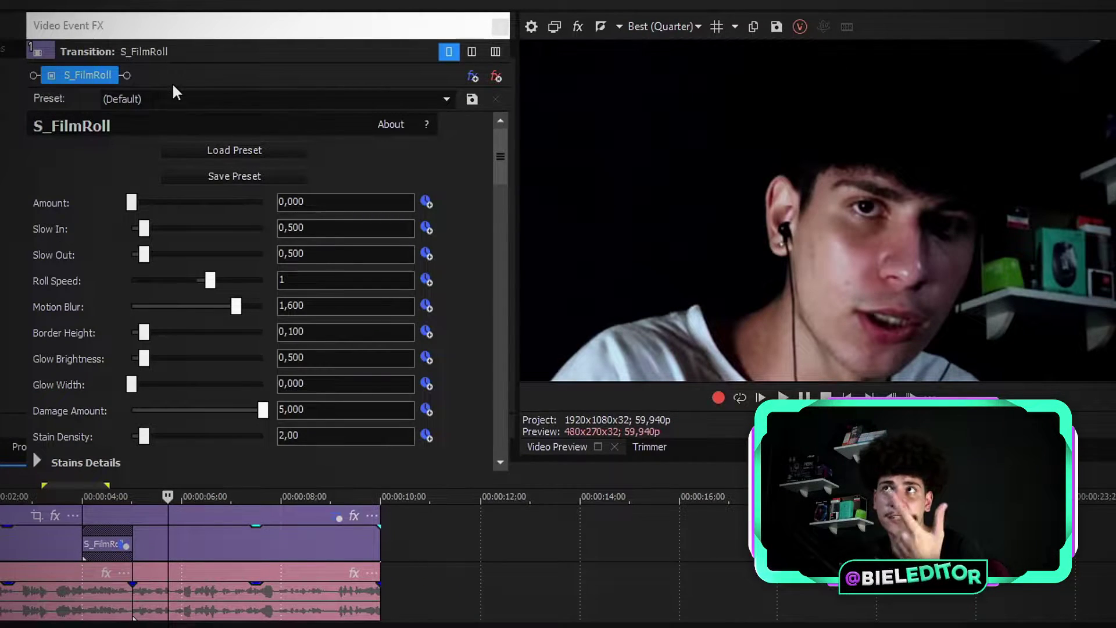
left_click(186, 98)
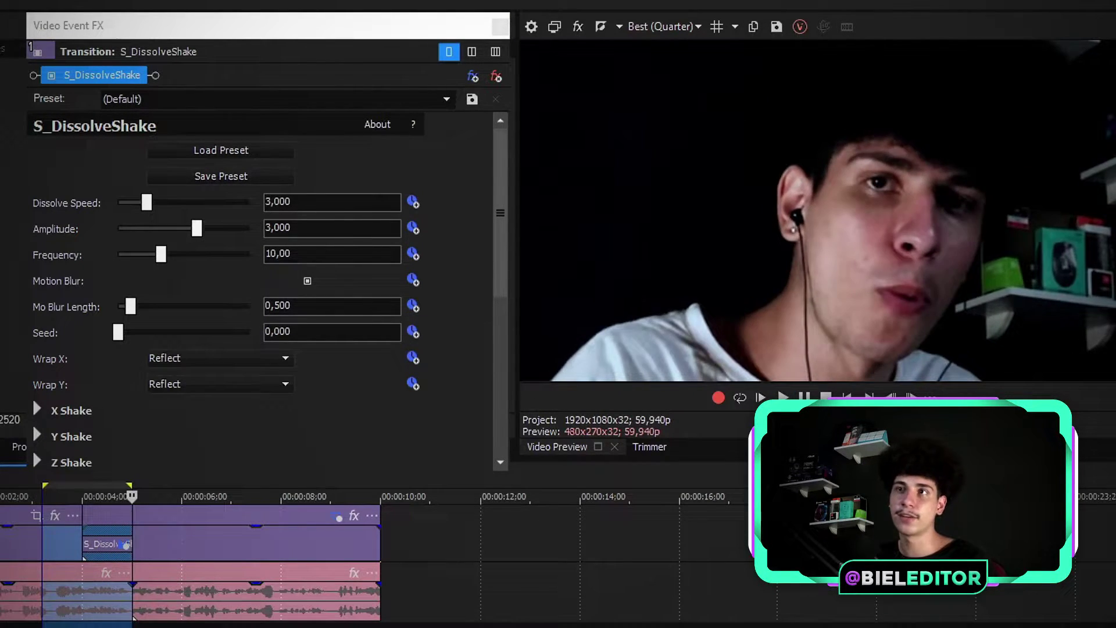
Set the S_DissolveShake transition's Dissolve Speed to 6,000, Amplitude to 0,400 and Frequency to 40,00, and preview the result.
key("space")
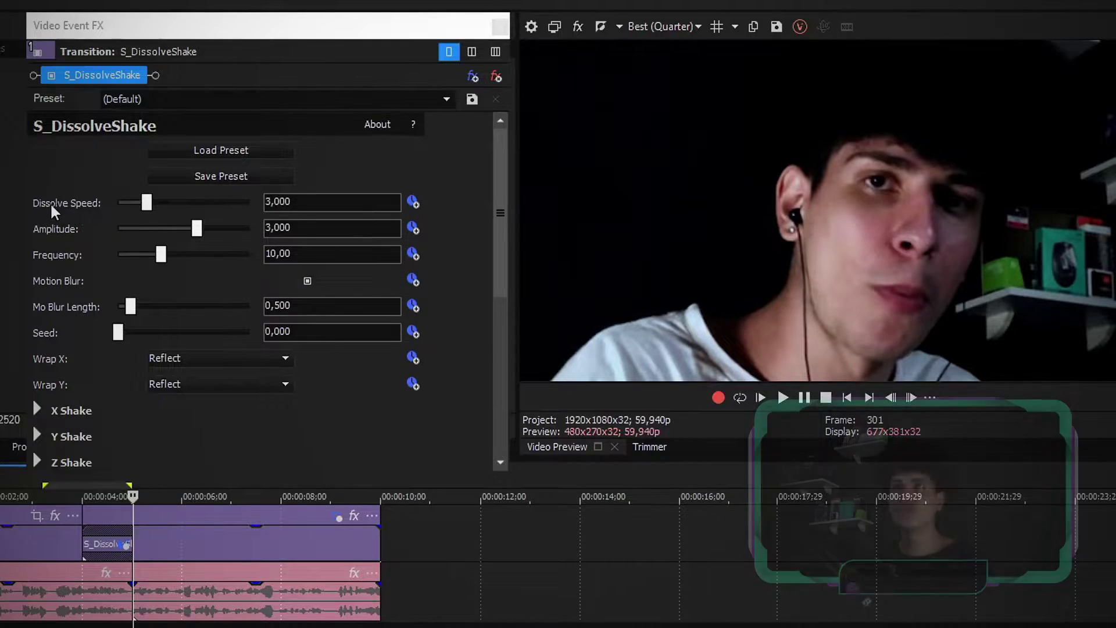
left_click(343, 199)
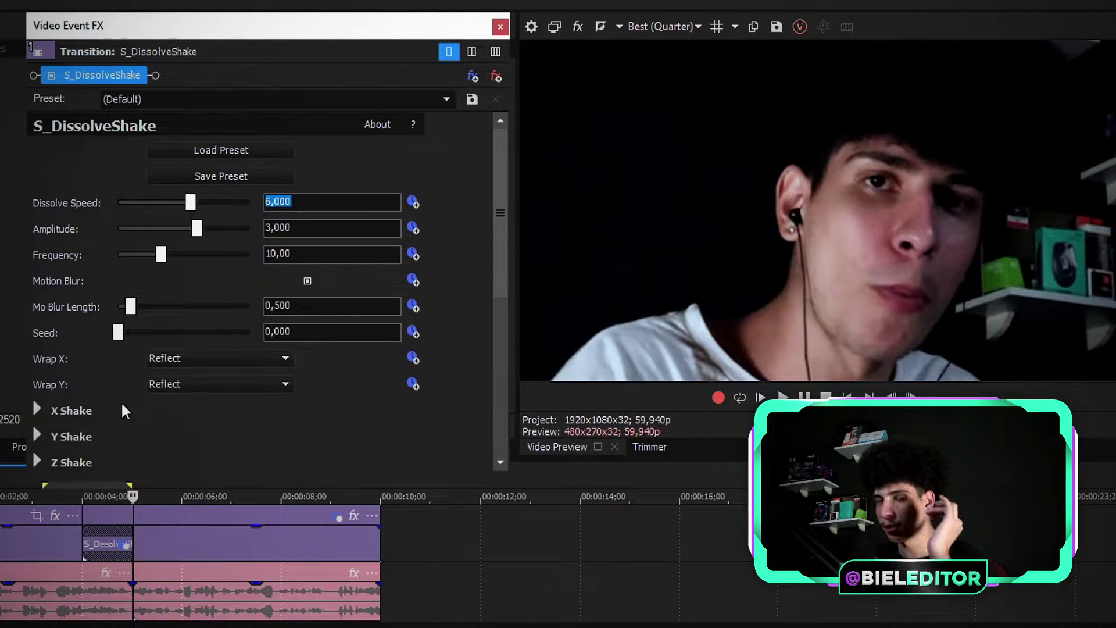
left_click(67, 230)
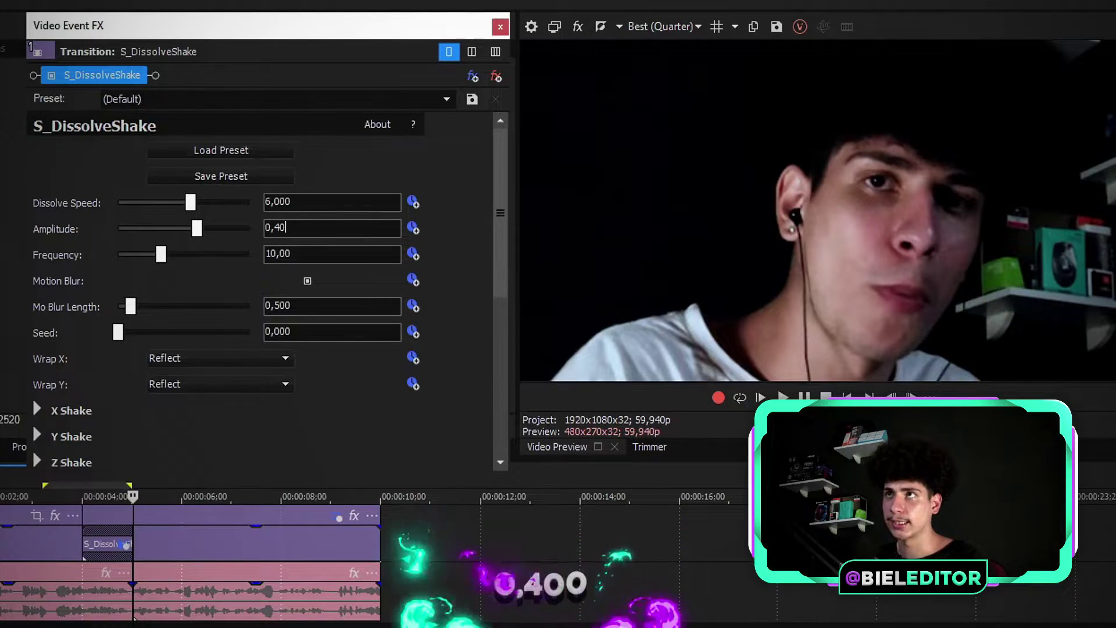
left_click(24, 273)
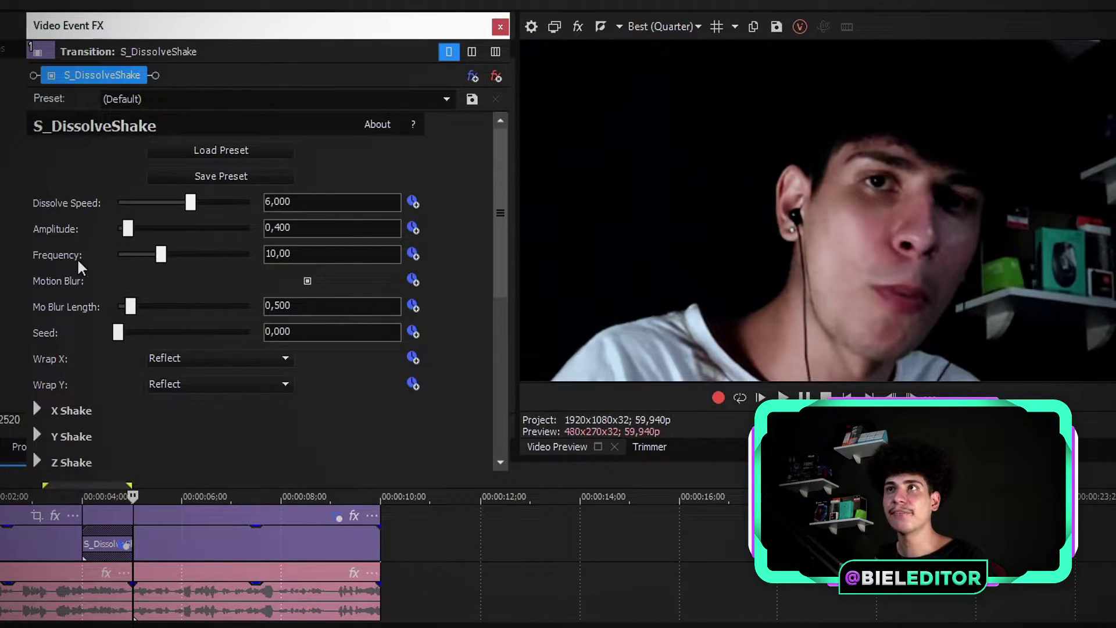
type("40")
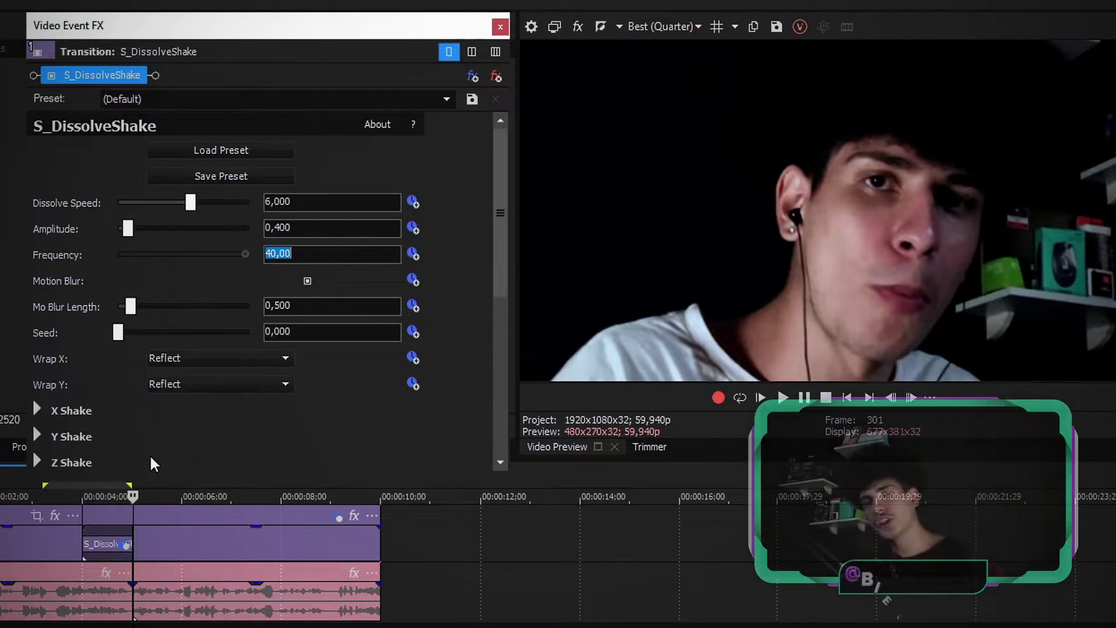
key("space")
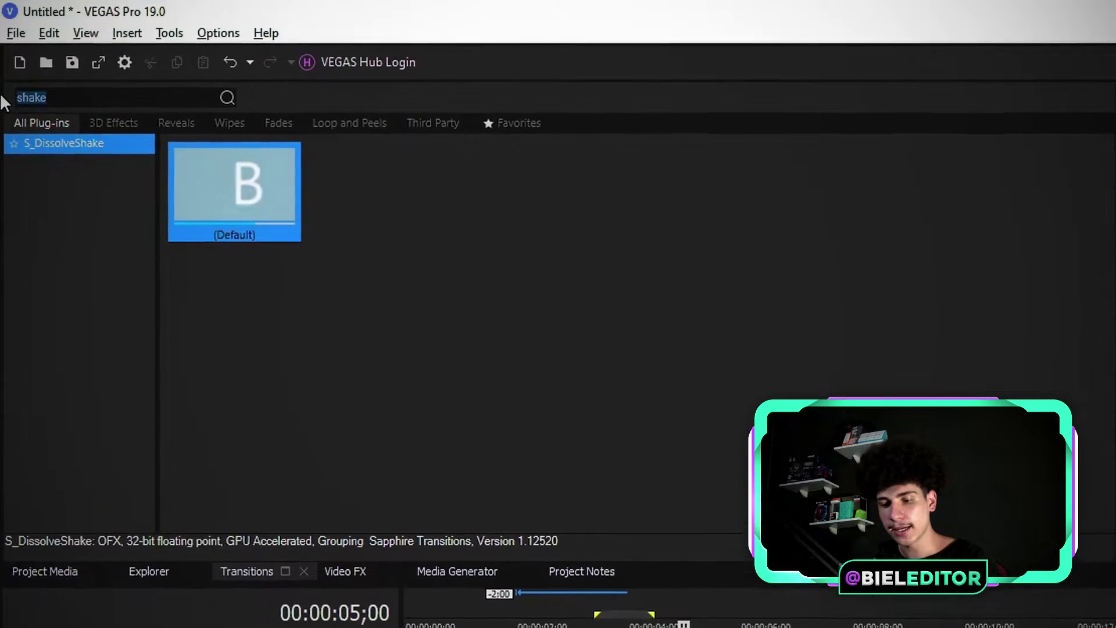
Search the transitions for "wis" and apply the default BCC Swish Pan to the clip overlap.
key("BackSpace")
key("BackSpace")
key("BackSpace")
key("BackSpace")
type("wis")
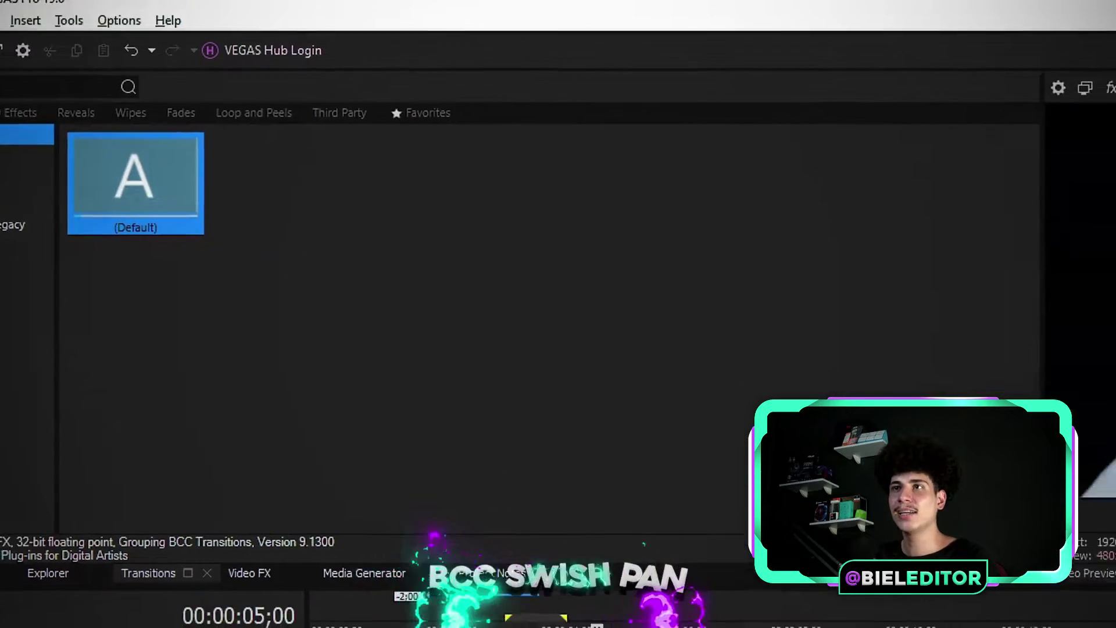
left_click_drag(358, 616, 358, 617)
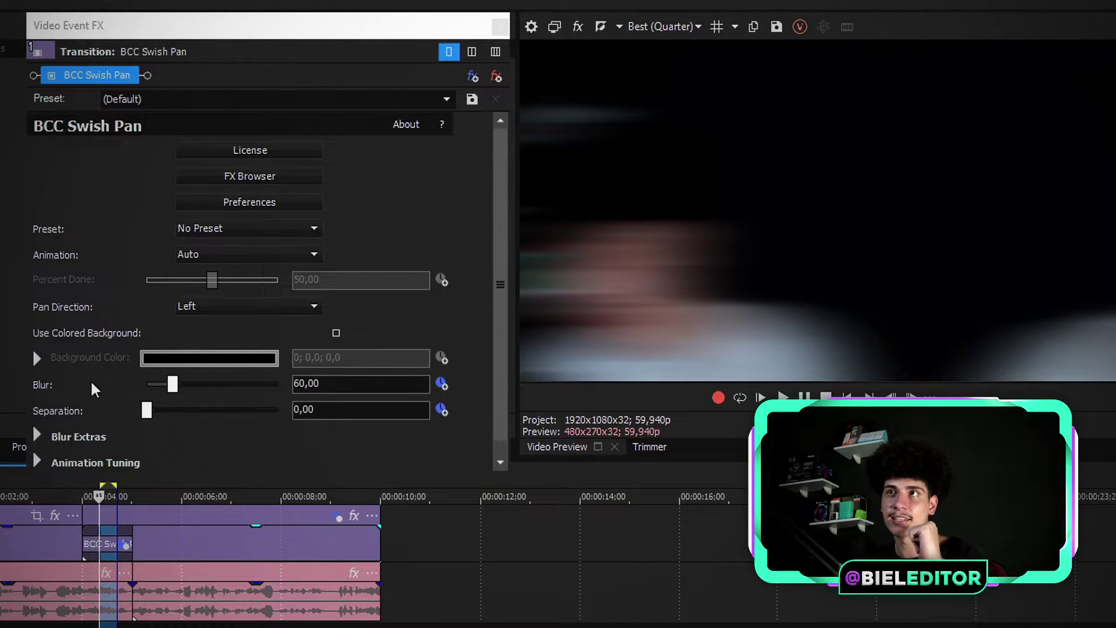
Lower the BCC Swish Pan transition's Blur to about 22 and play back the result.
left_click_drag(173, 384, 157, 386)
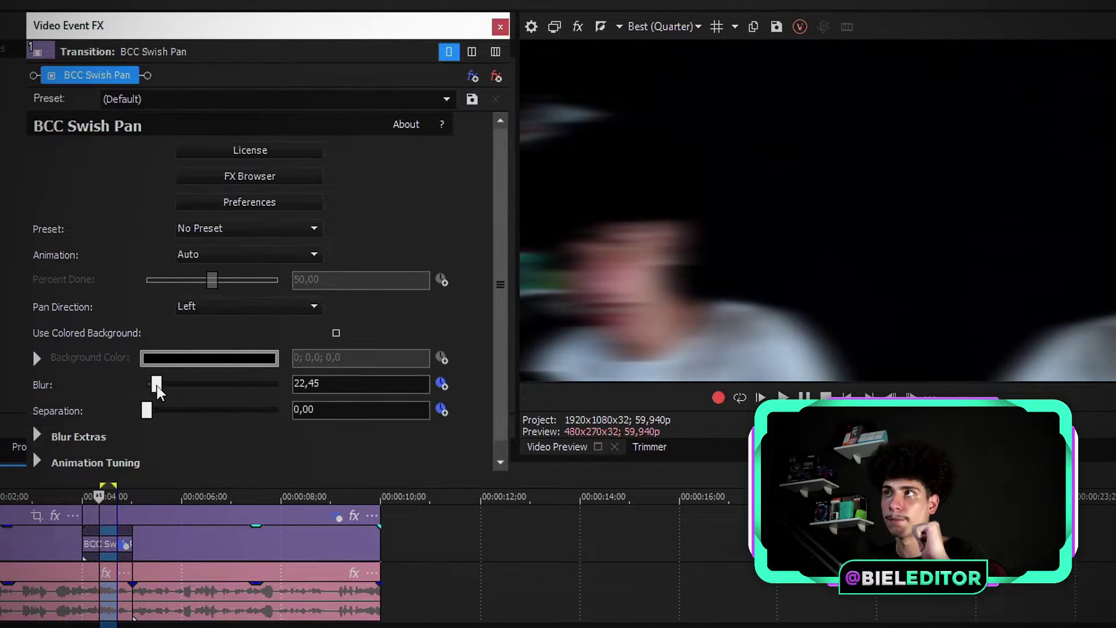
left_click(783, 397)
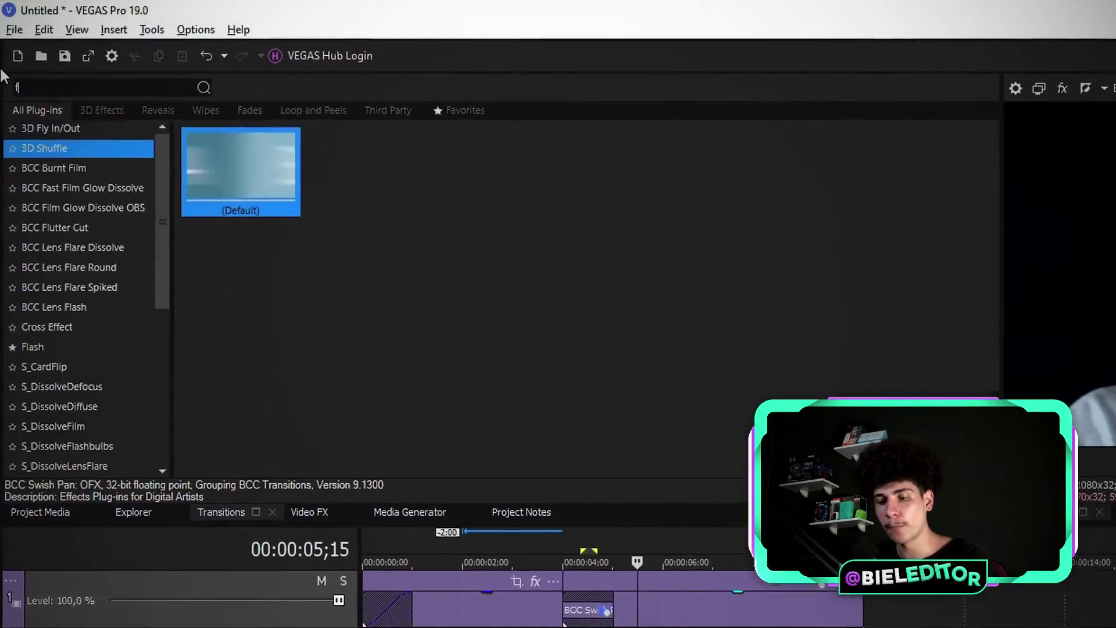
Search the transitions for "fla" and apply the Flash transition's Soft Flash preset to the clip overlap.
type("la")
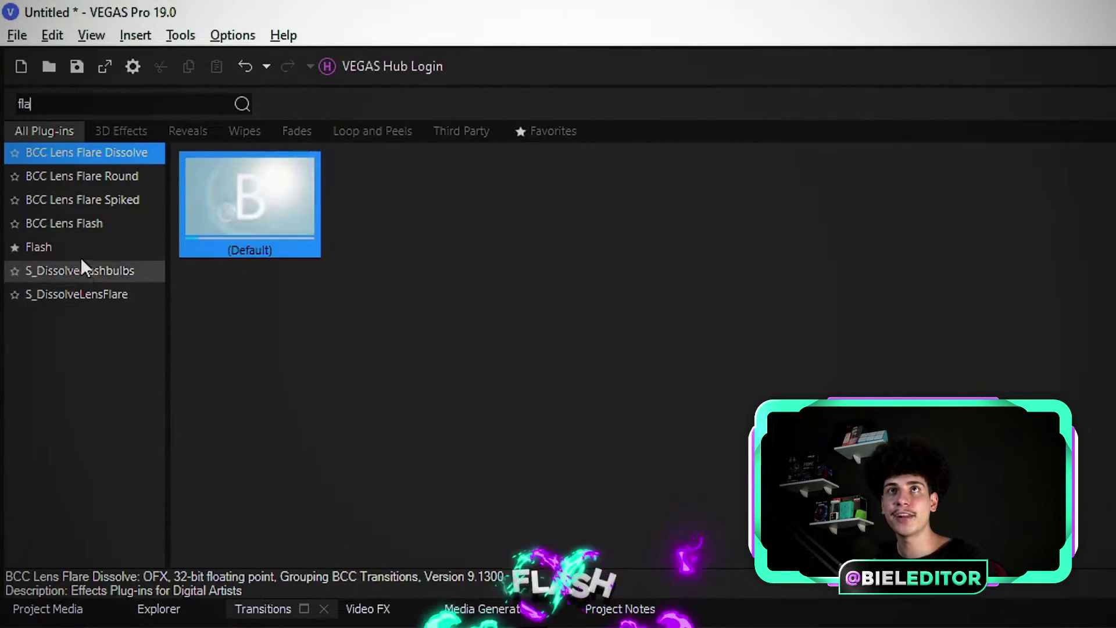
left_click(37, 254)
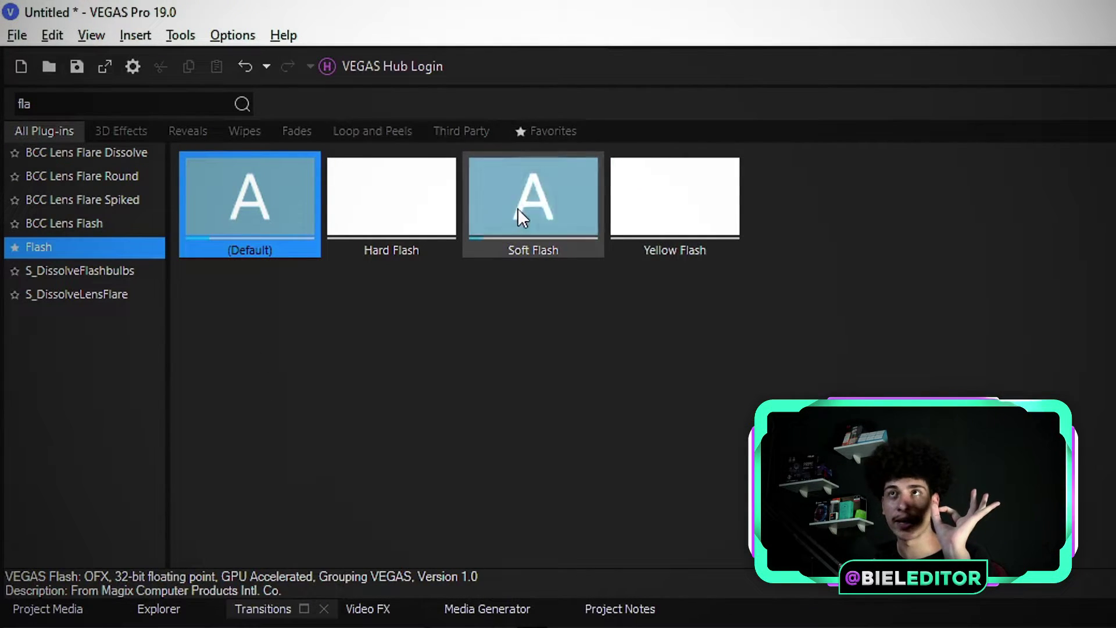
left_click_drag(518, 219, 698, 627)
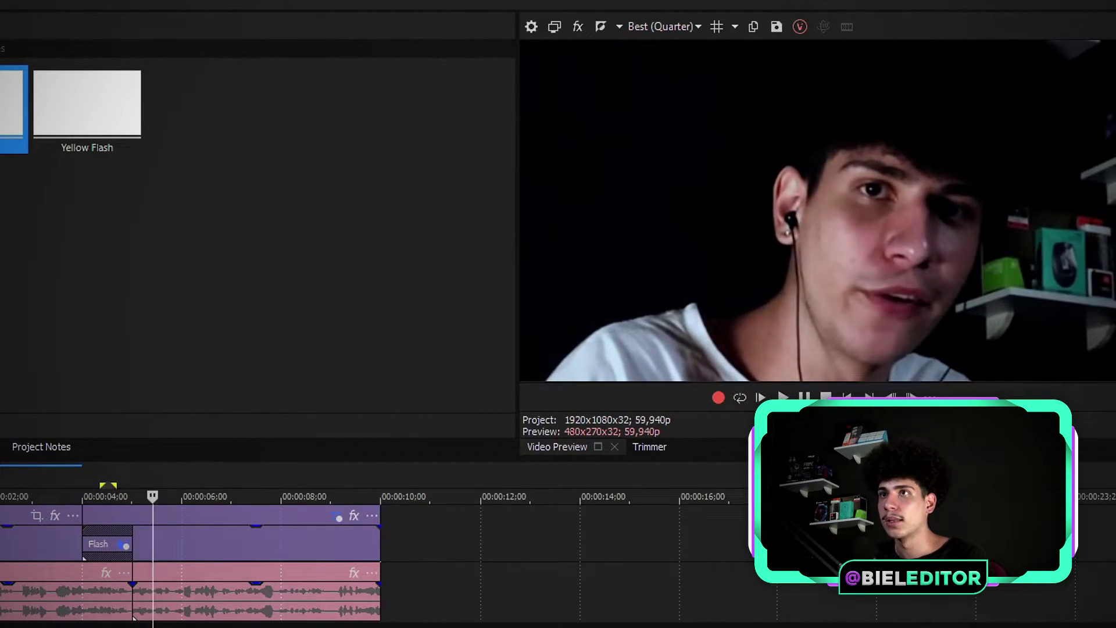
Replace the Soft Flash with the default Flash preset on the clip overlap and play back the result.
left_click_drag(46, 540, 153, 541)
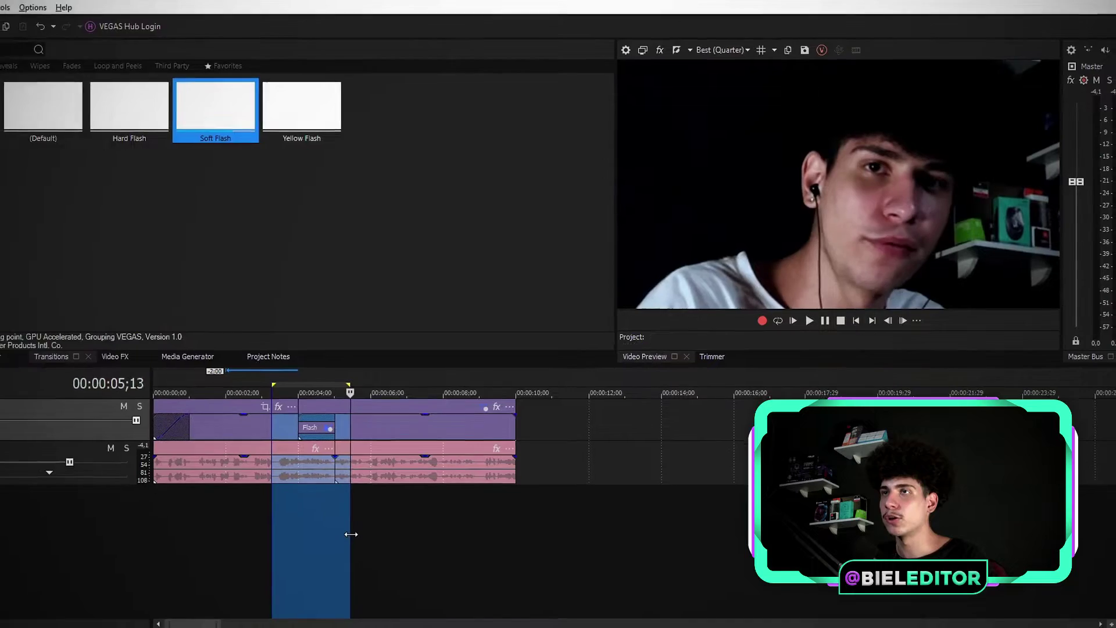
left_click_drag(351, 533, 319, 538)
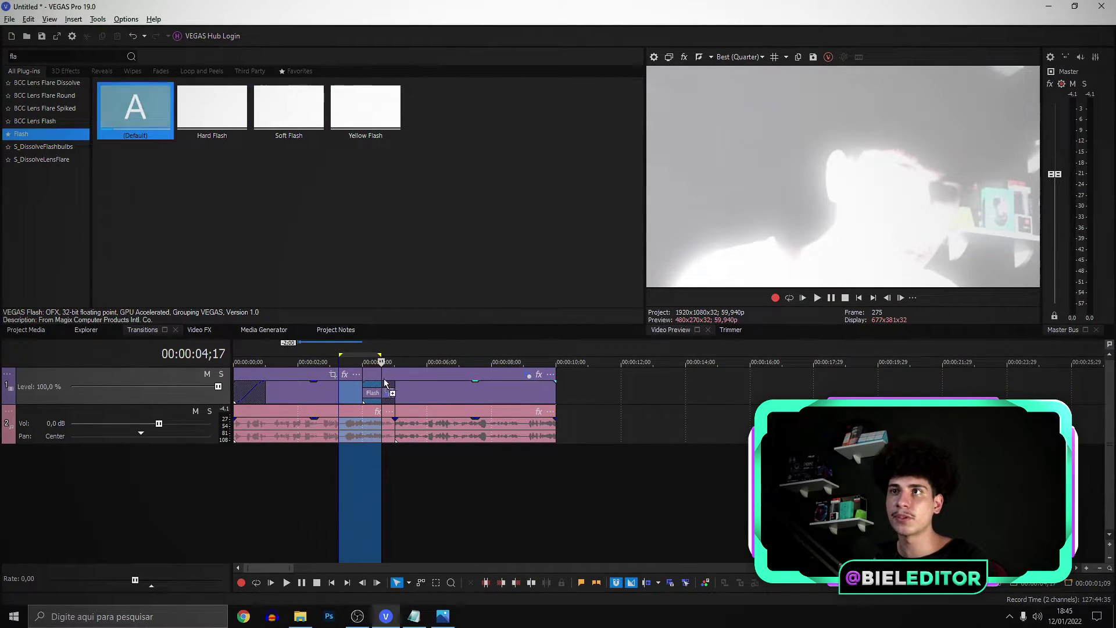
left_click(365, 487)
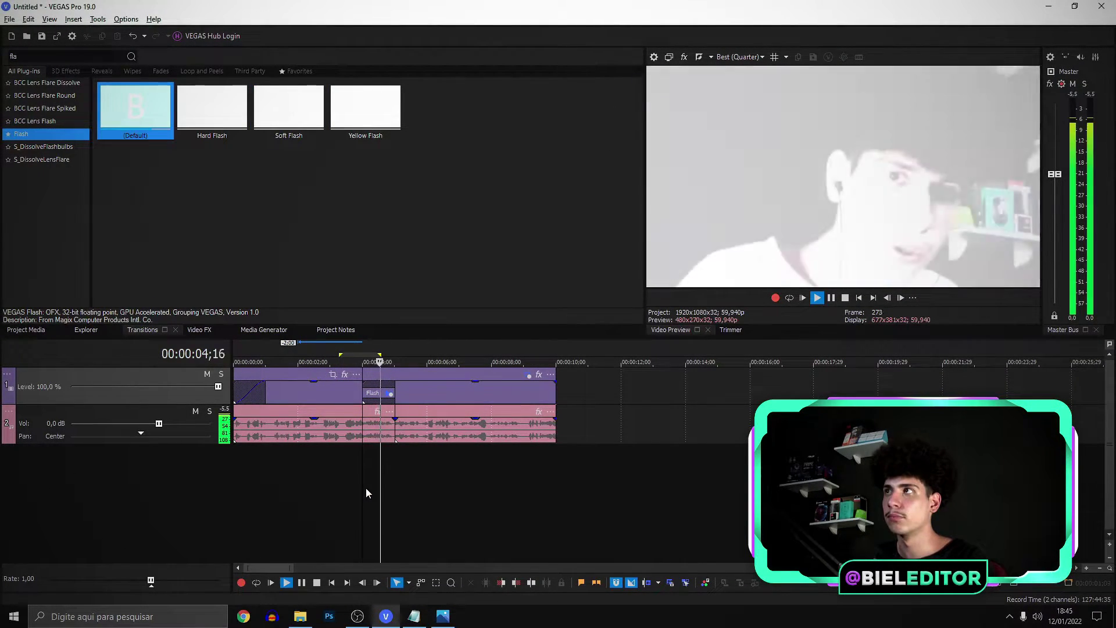
left_click_drag(365, 487, 386, 488)
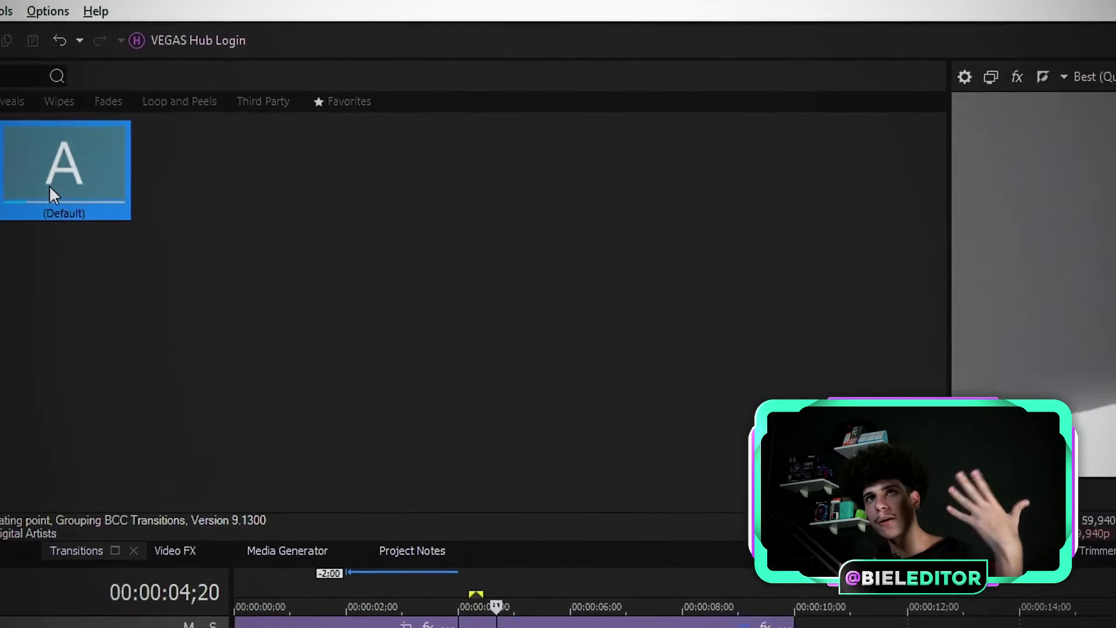
Apply the default BCC Cross Glitch transition to the clip overlap and preview it.
left_click_drag(250, 201, 150, 556)
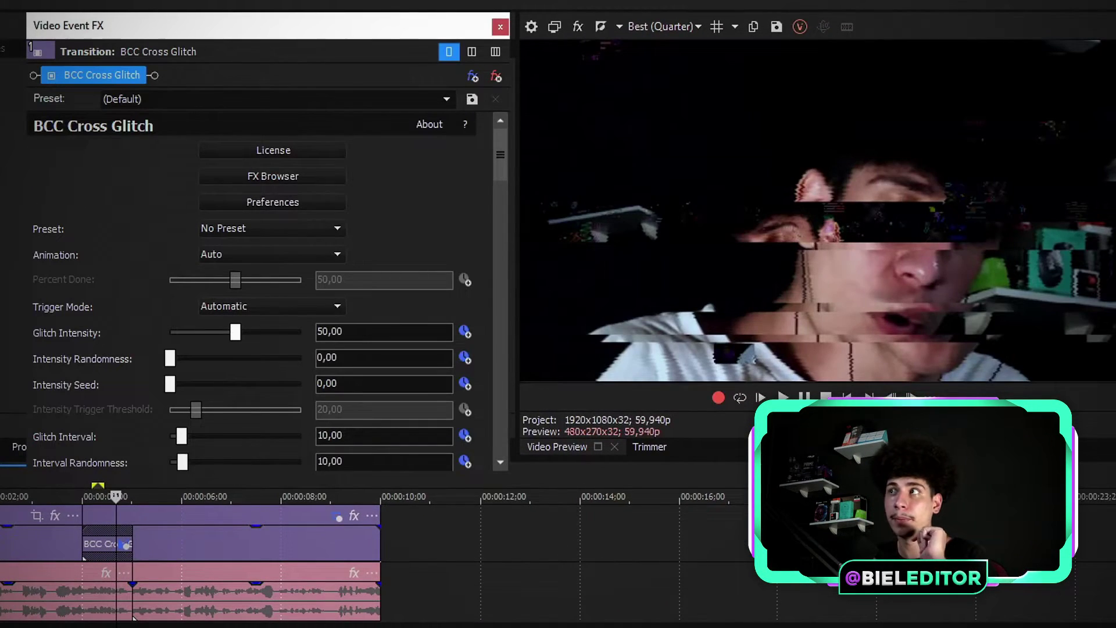
left_click(72, 497)
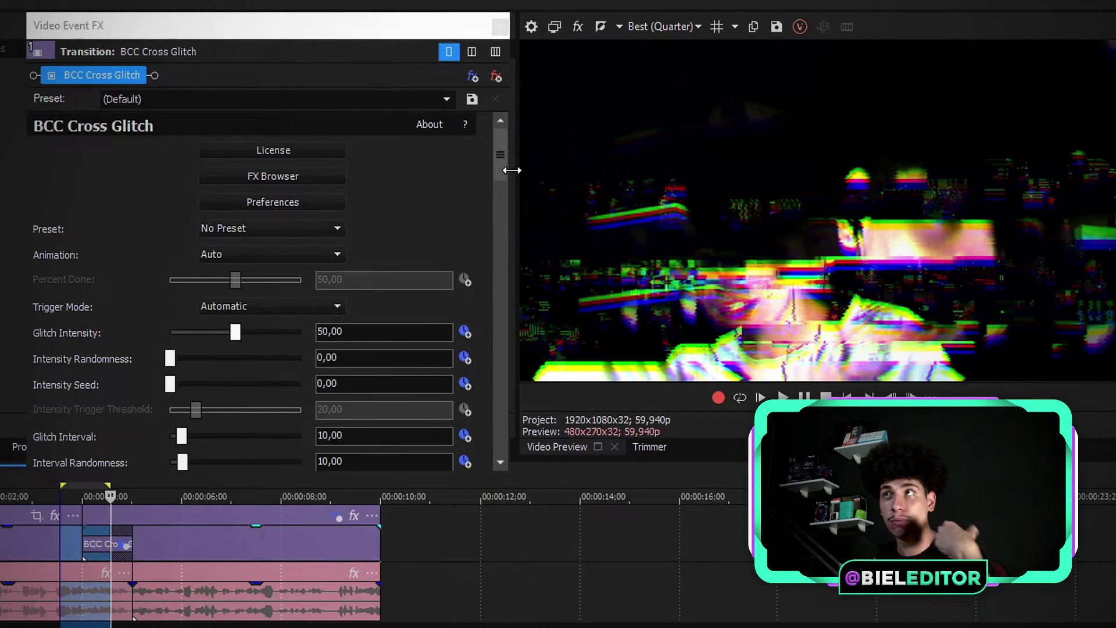
left_click_drag(501, 163, 348, 252)
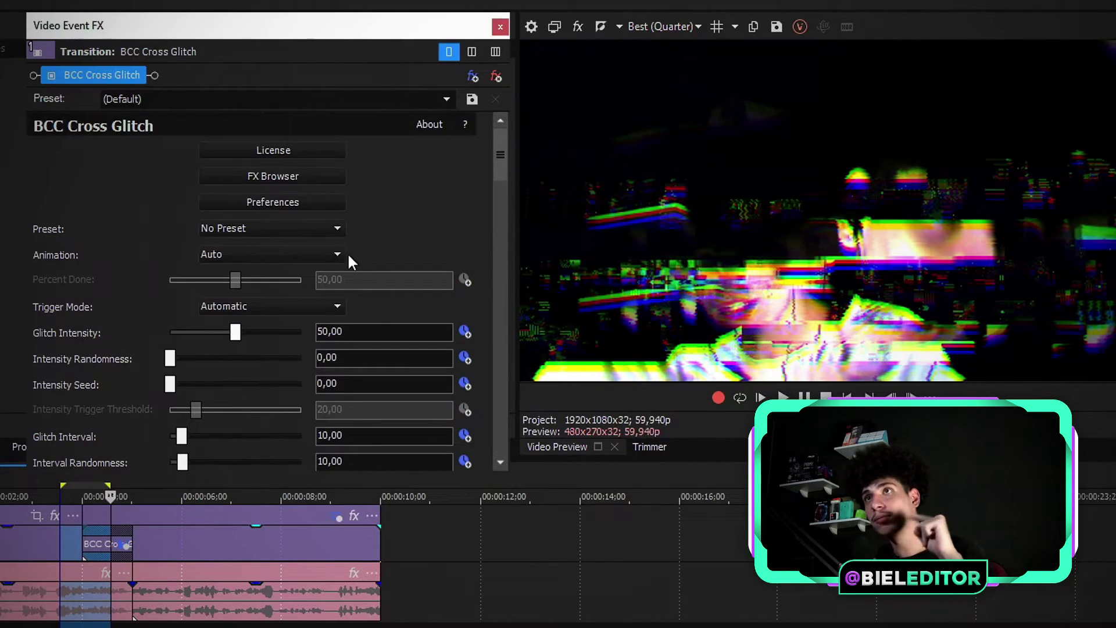
Open the FX Browser for the BCC Cross Glitch transition and select the Default preset.
left_click(278, 179)
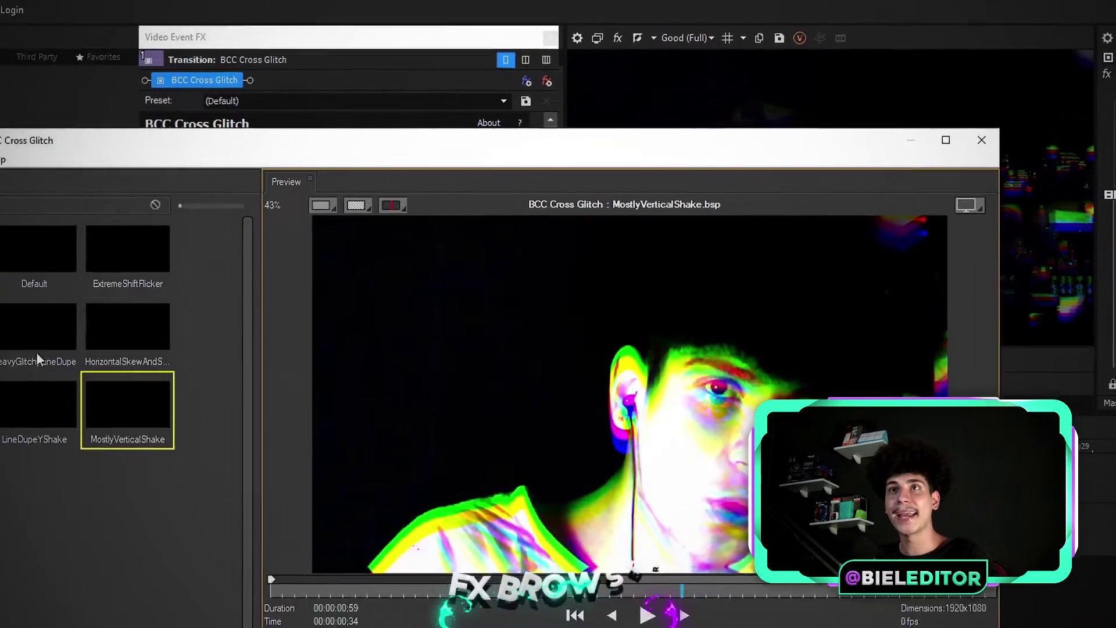
left_click(77, 232)
left_click(132, 241)
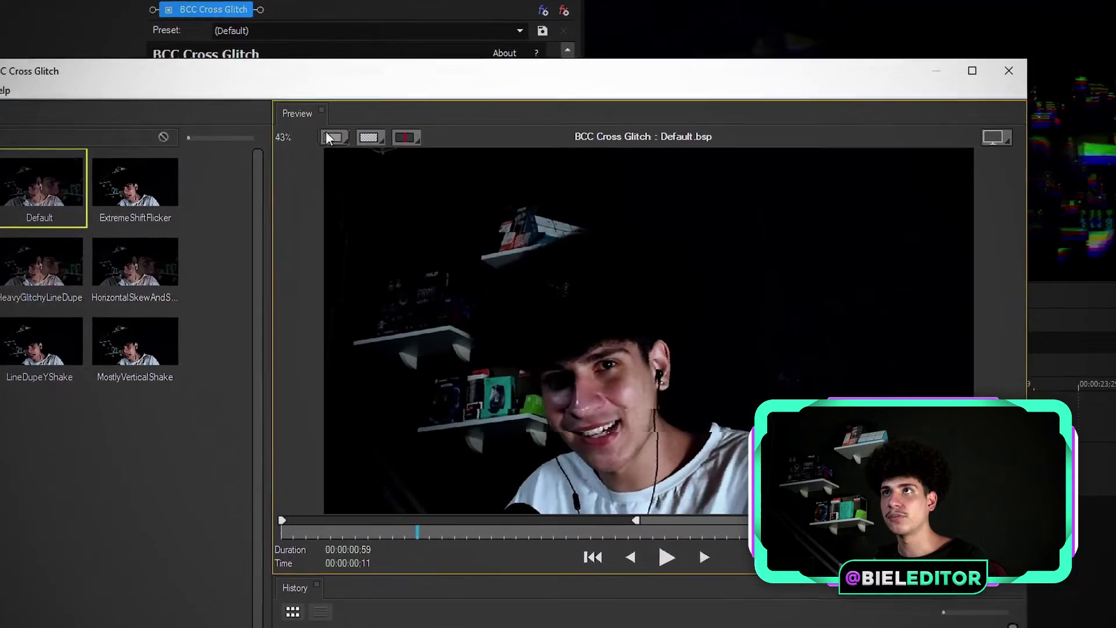
Set the FX Browser's preview resolution to Quarter and apply the selected preset to the BCC Cross Glitch transition.
left_click(464, 182)
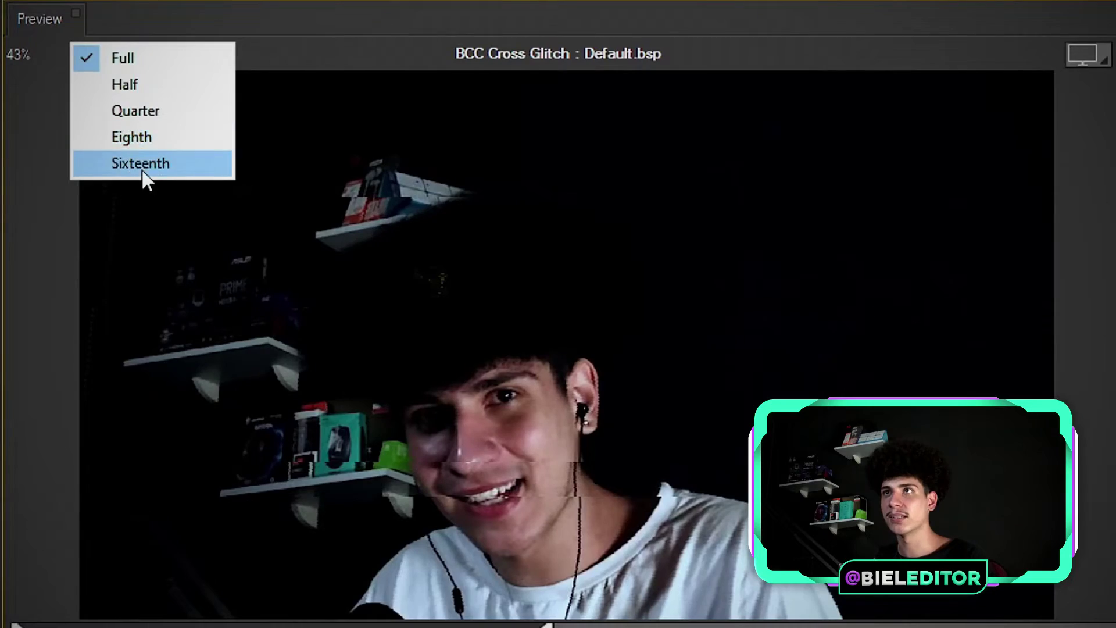
left_click(151, 109)
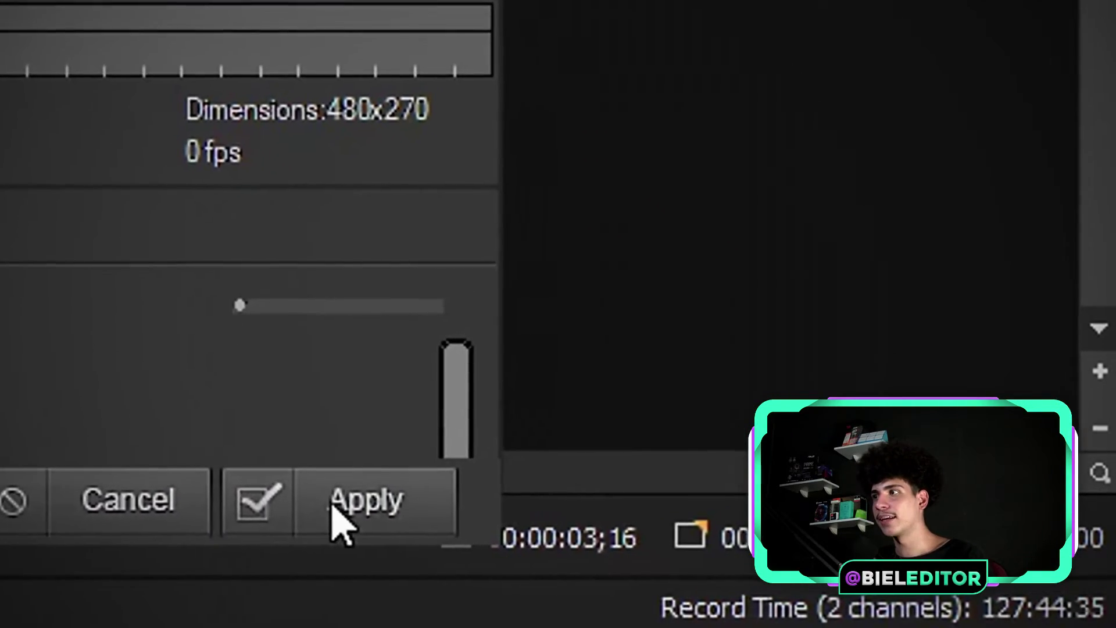
left_click(333, 504)
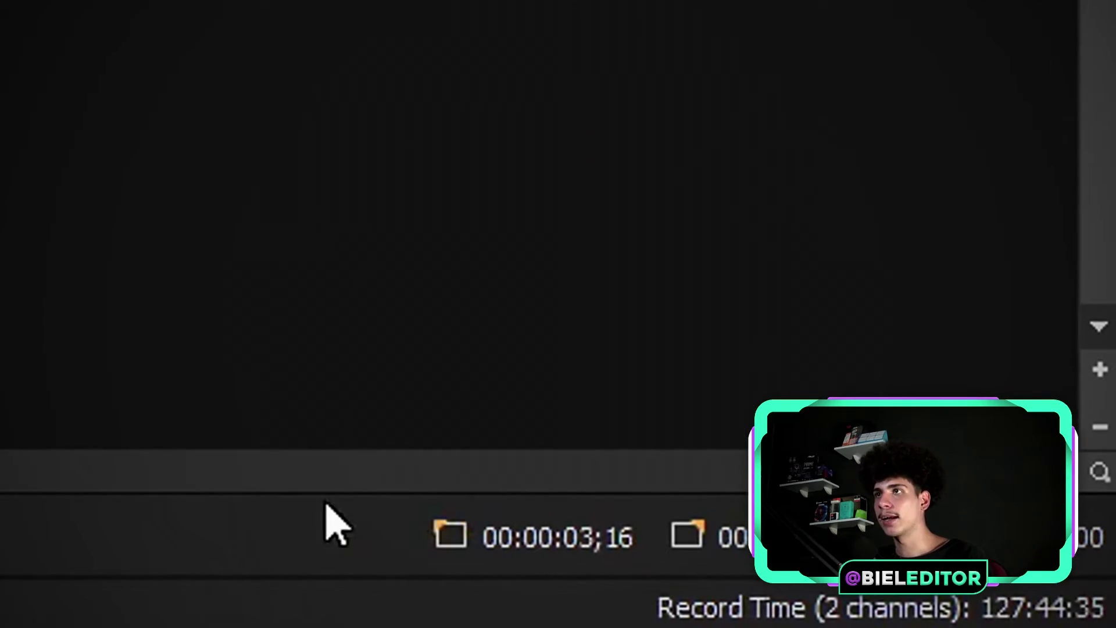